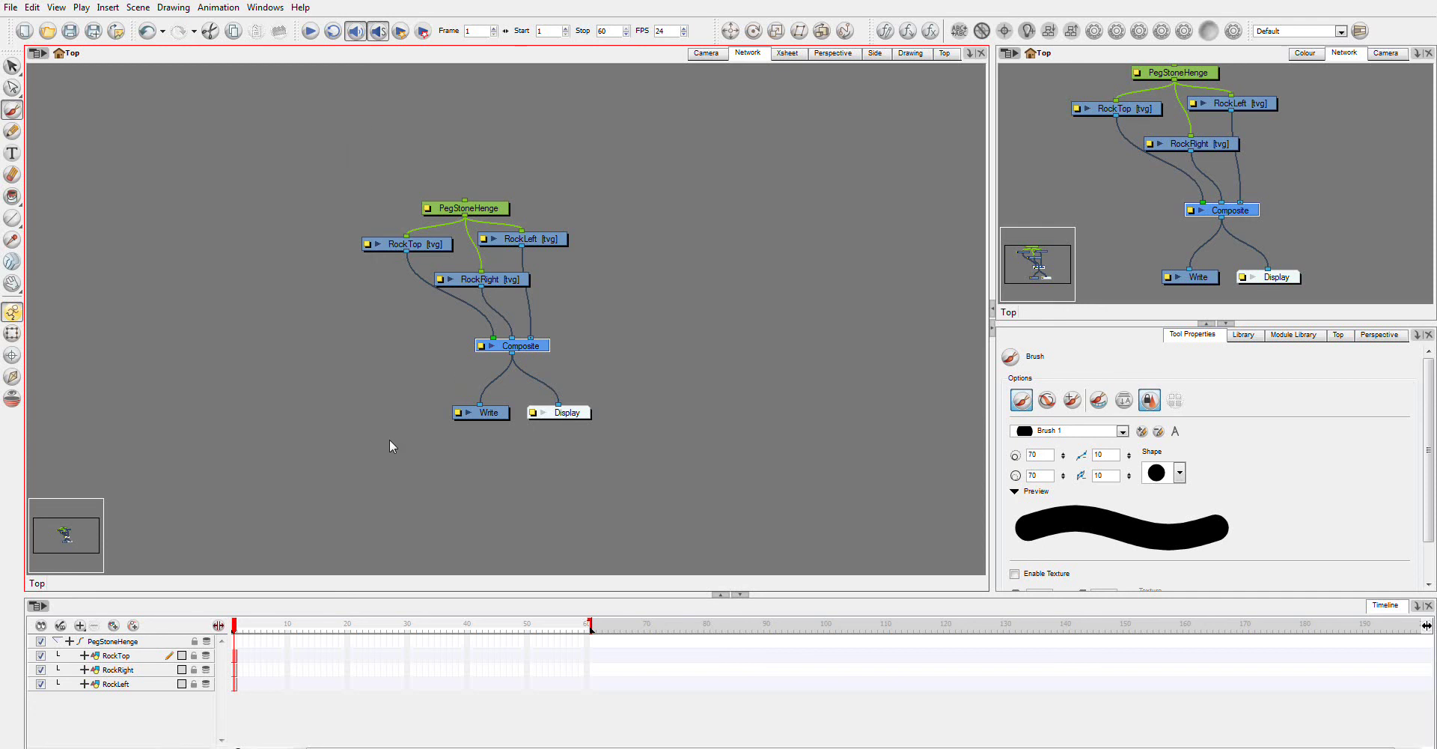
- Switch the main view to the Camera tab to display the rendered Stonehenge rocks
left_click(704, 52)
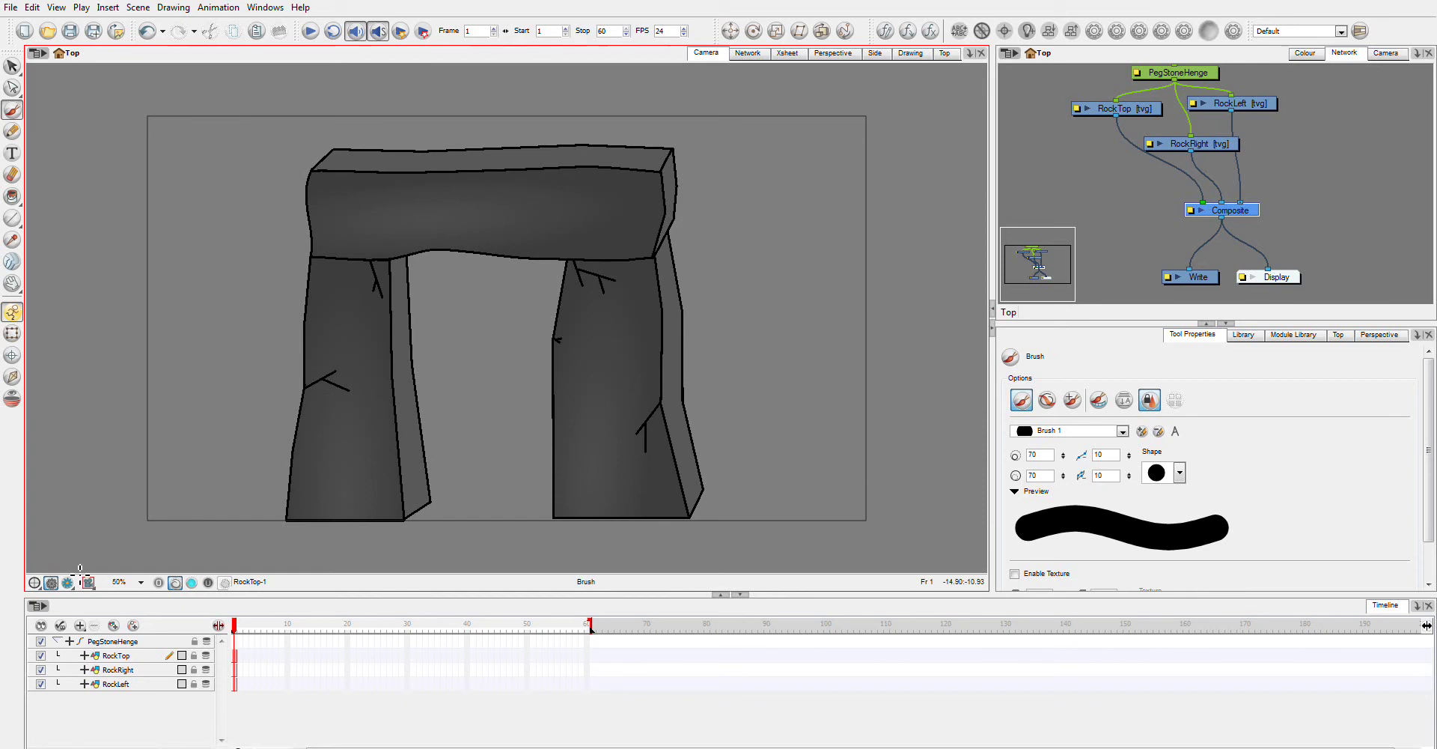
- Remove the stray Drawing layer, deleting its files
left_click(113, 628)
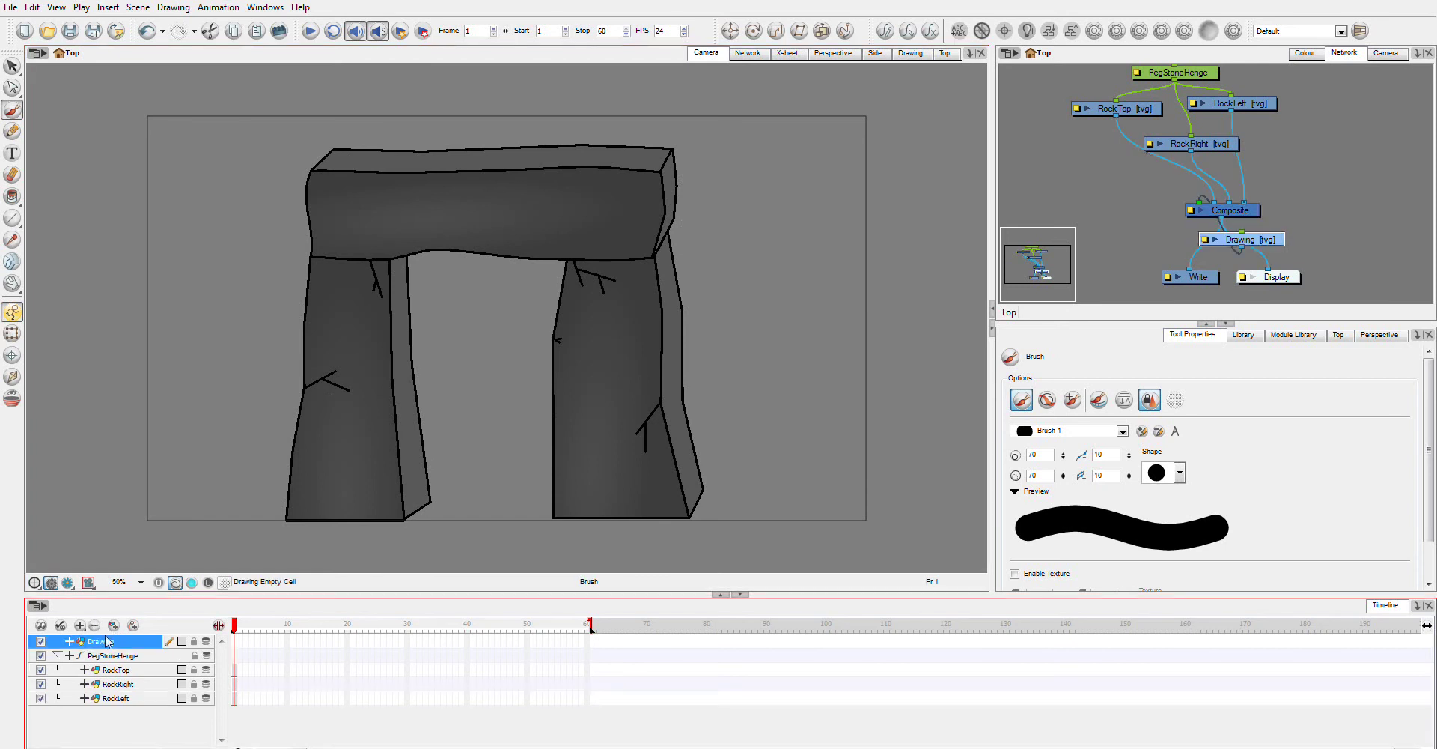
left_click(94, 626)
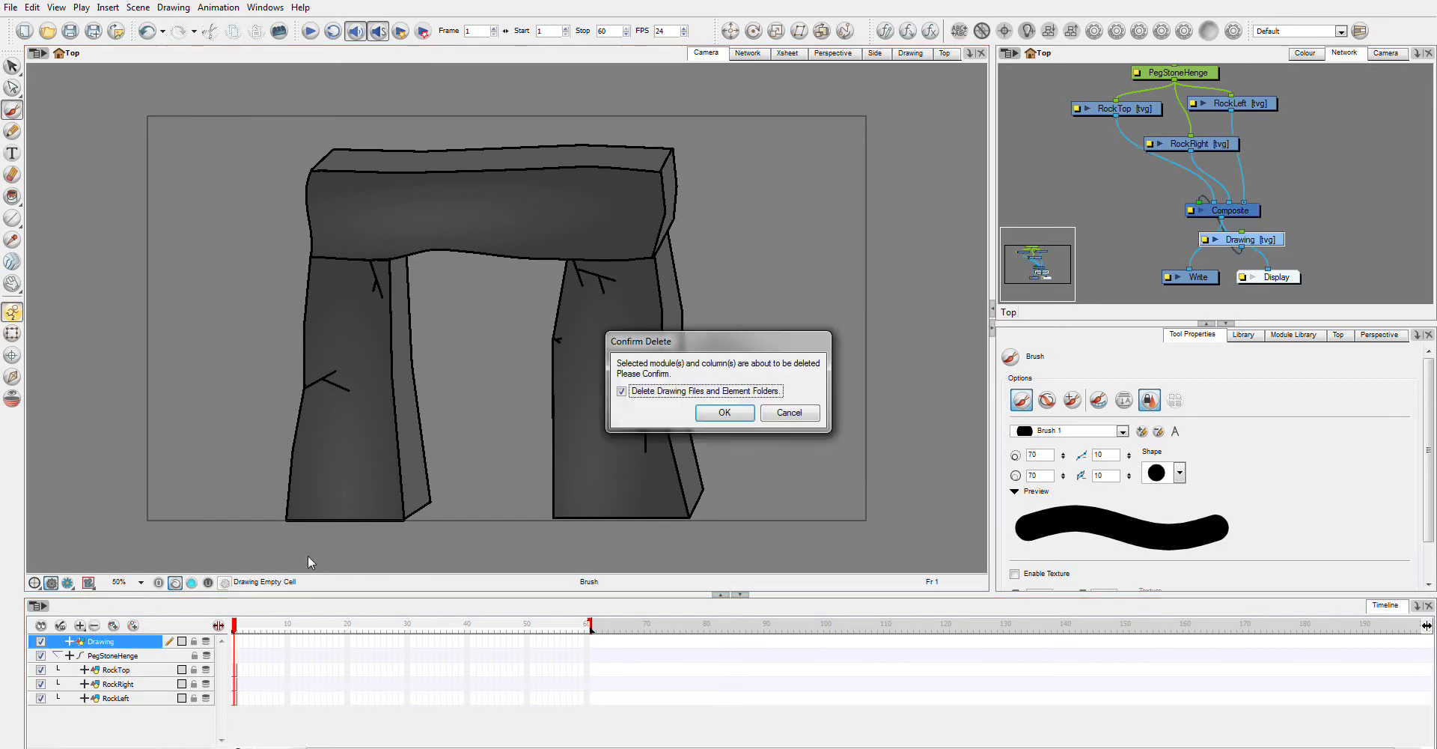
left_click(724, 417)
- Add a Colour-Card layer and set its colour to grey (RGB 139) in Layer Properties
left_click(80, 626)
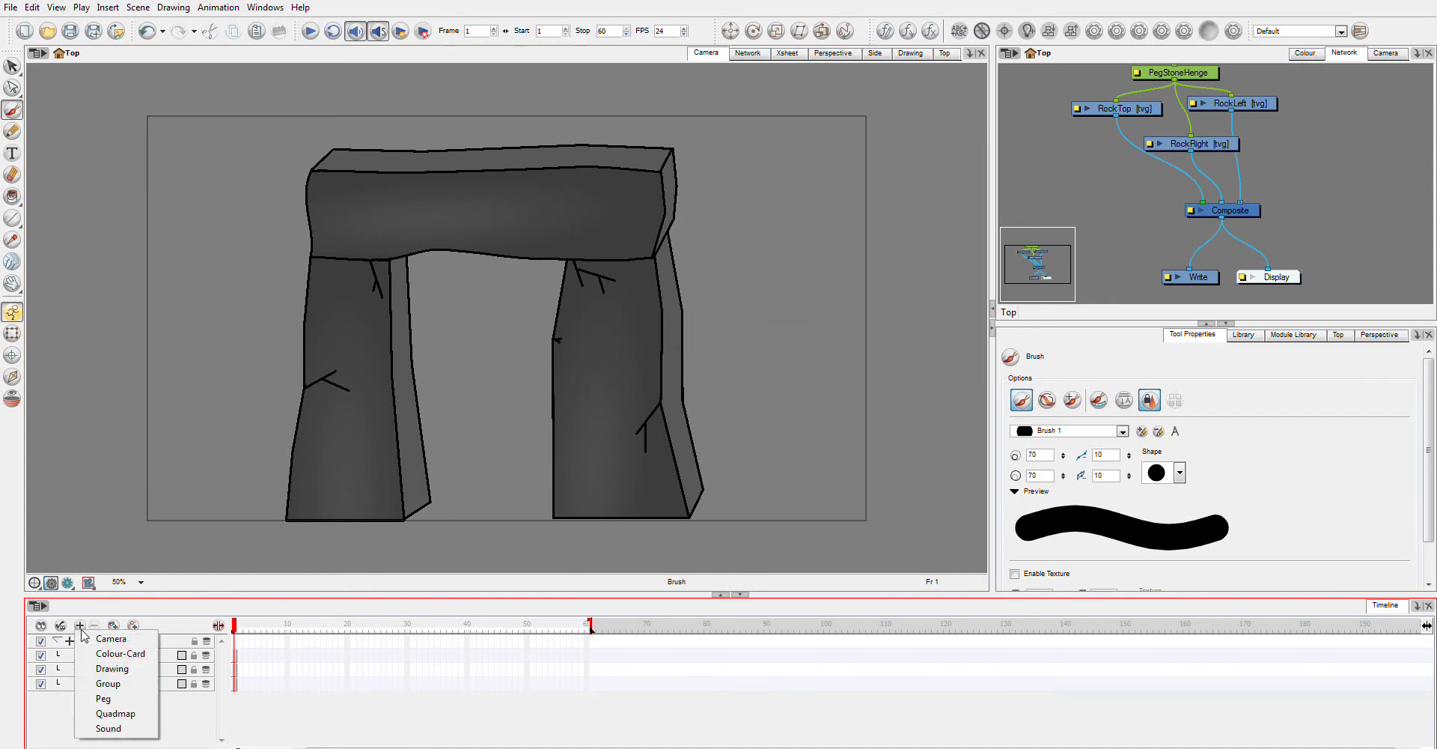
left_click(137, 658)
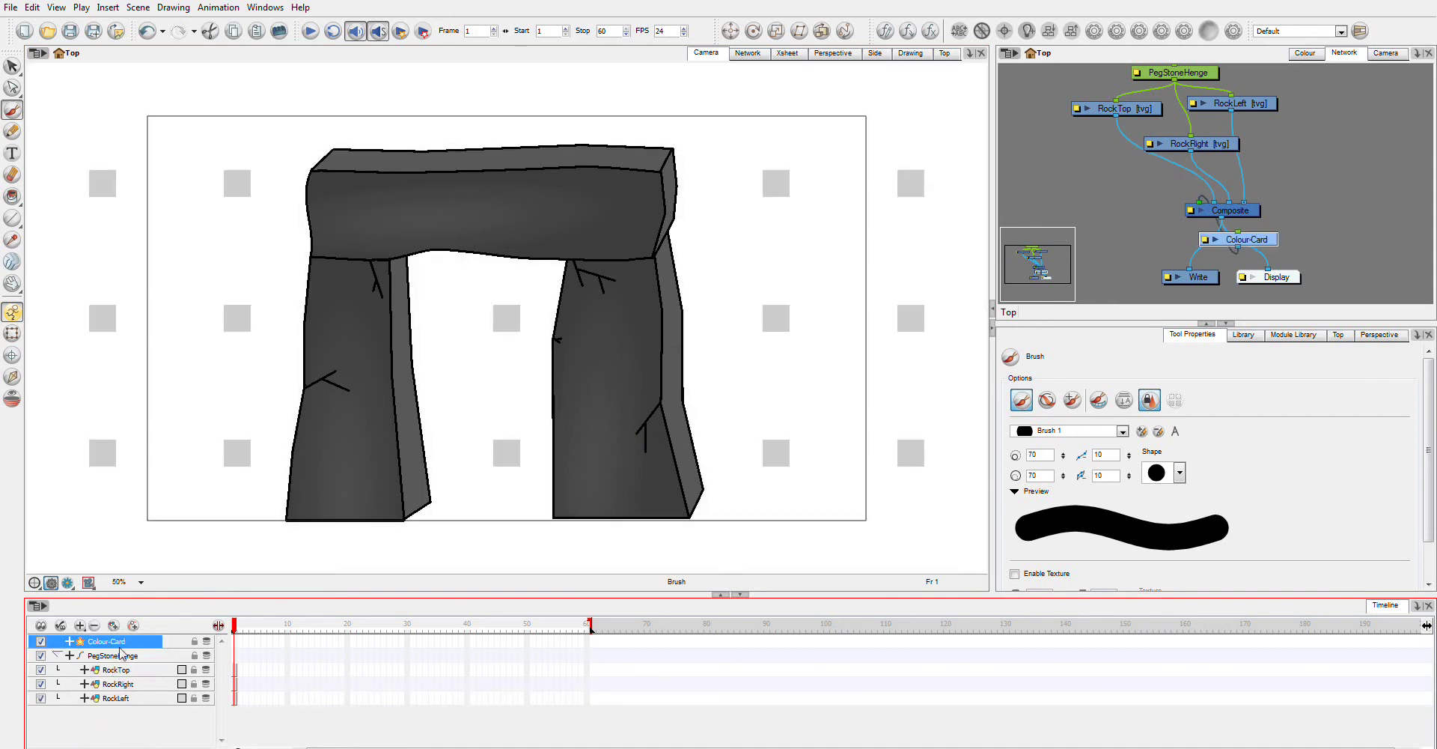
left_click(114, 700)
double_click(83, 698)
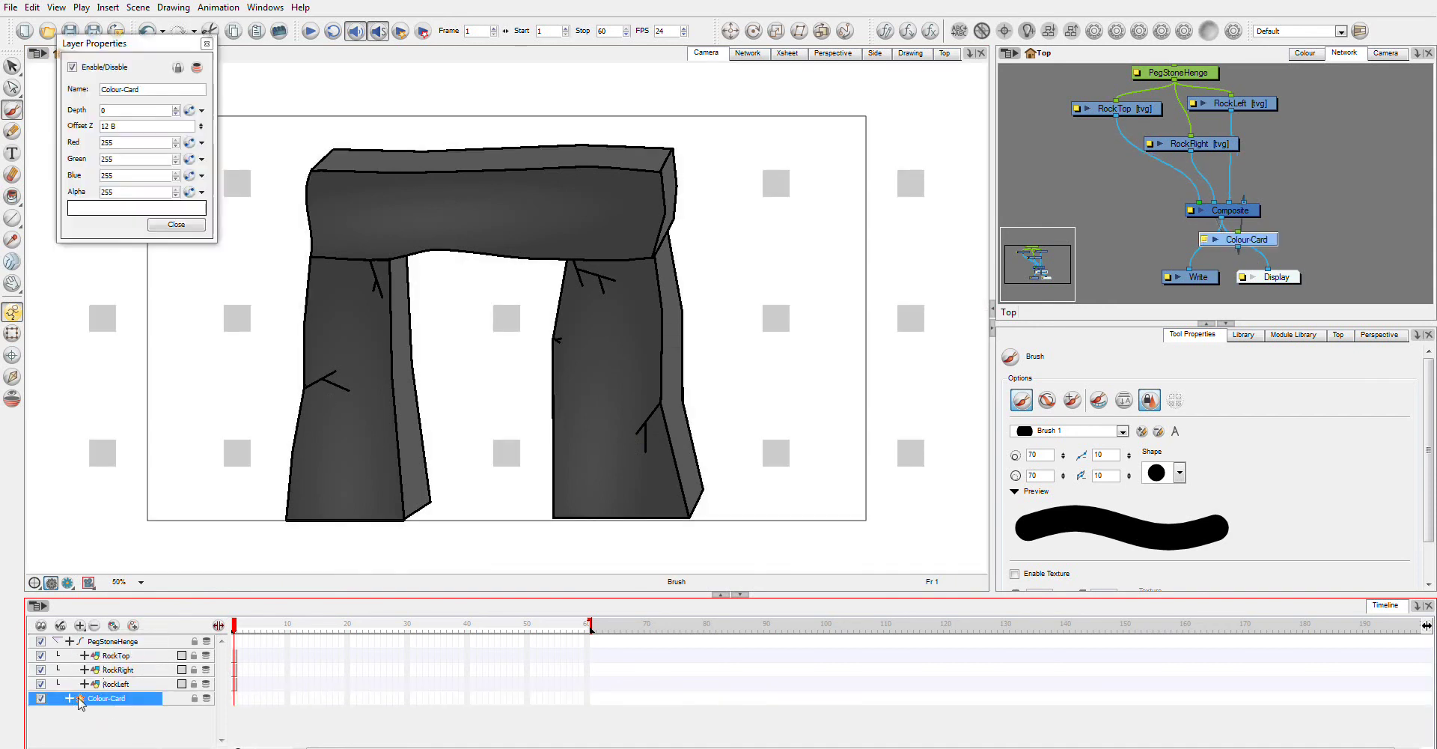
left_click(140, 208)
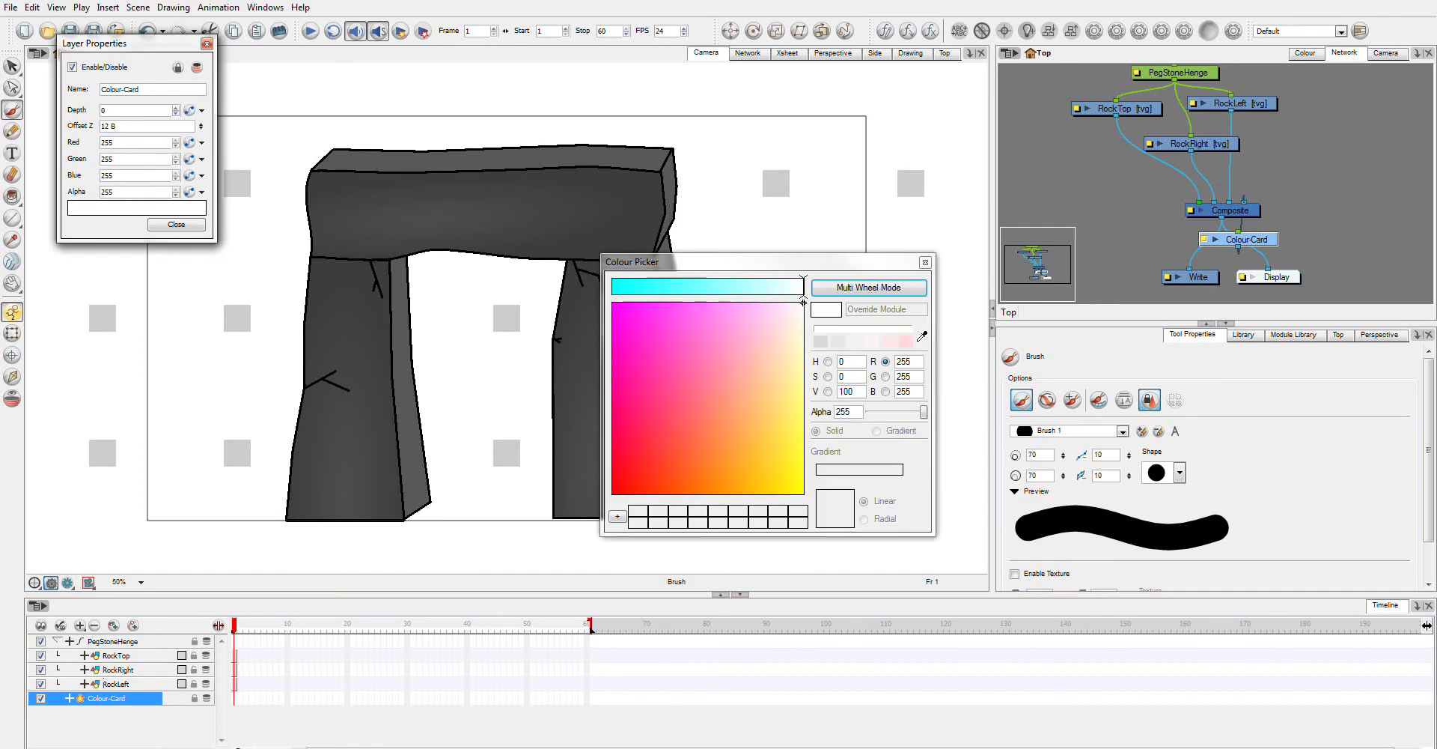
left_click(869, 288)
left_click_drag(778, 524, 750, 509)
left_click(973, 262)
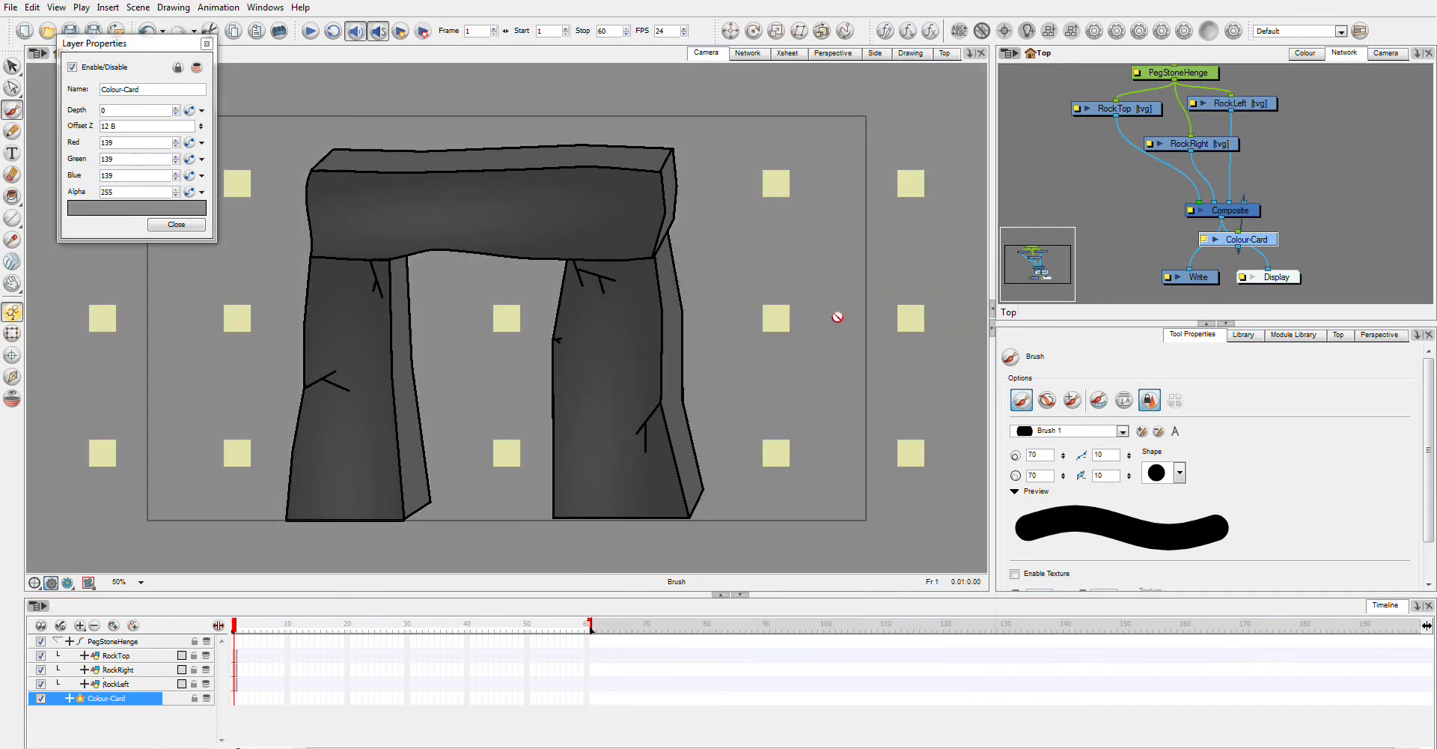
left_click(184, 225)
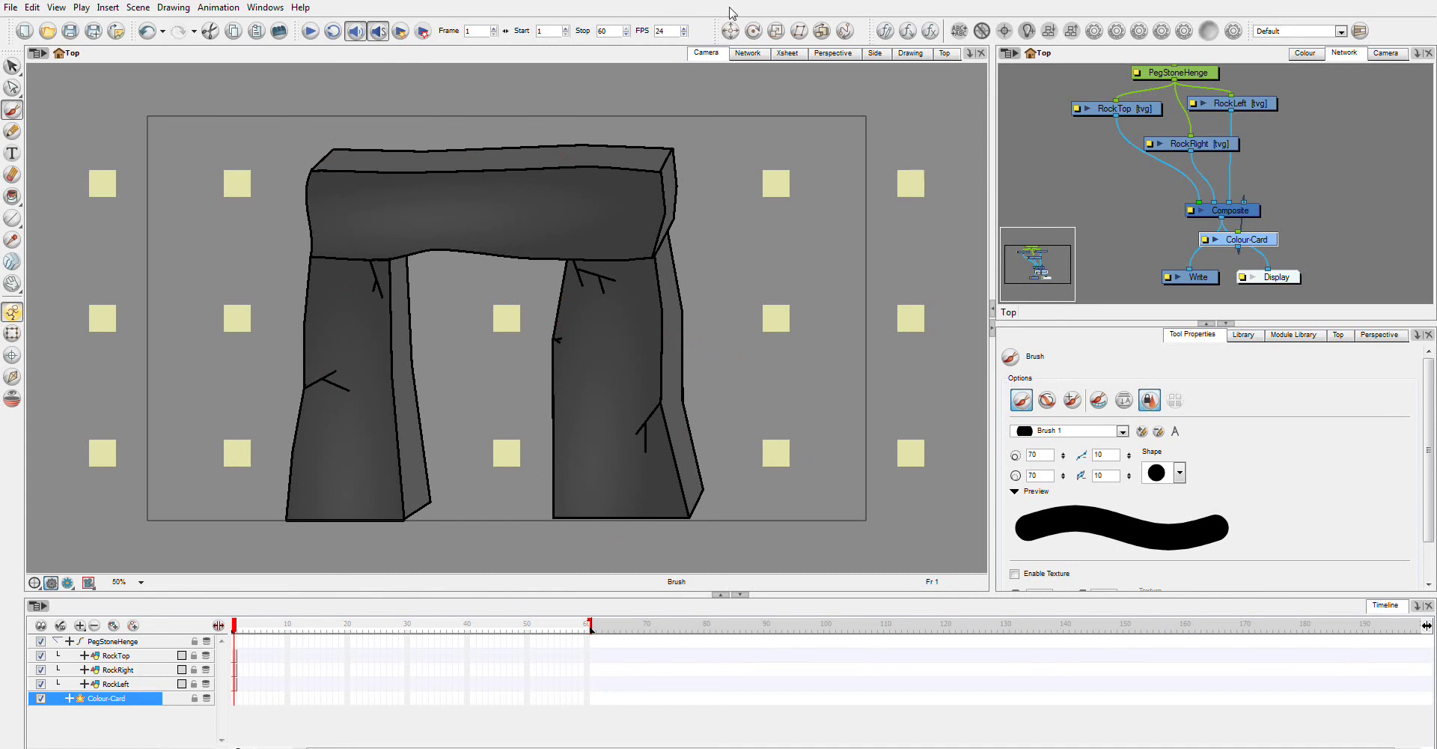
- In the network, move Colour-Card right of Composite and drag in a new Composite_1 module
left_click(752, 53)
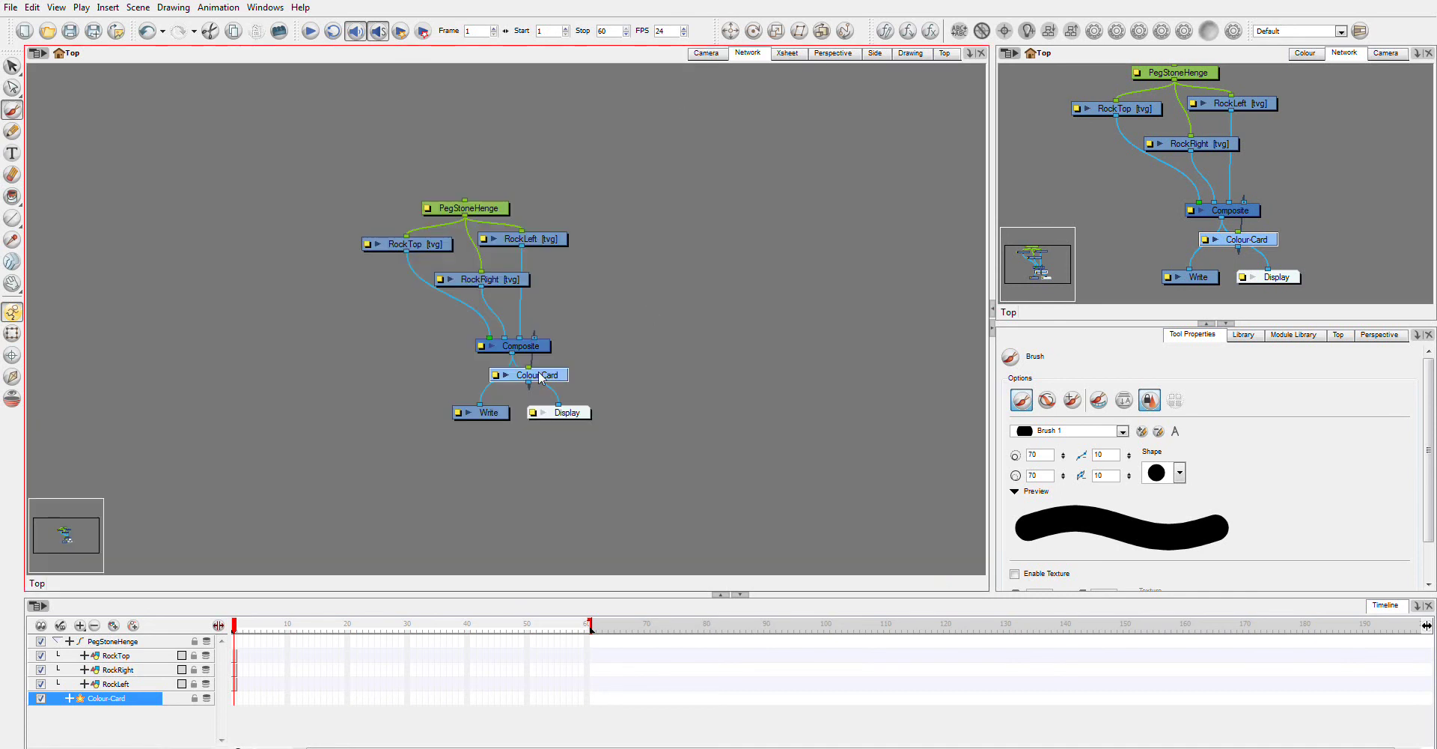
left_click_drag(542, 374, 707, 354)
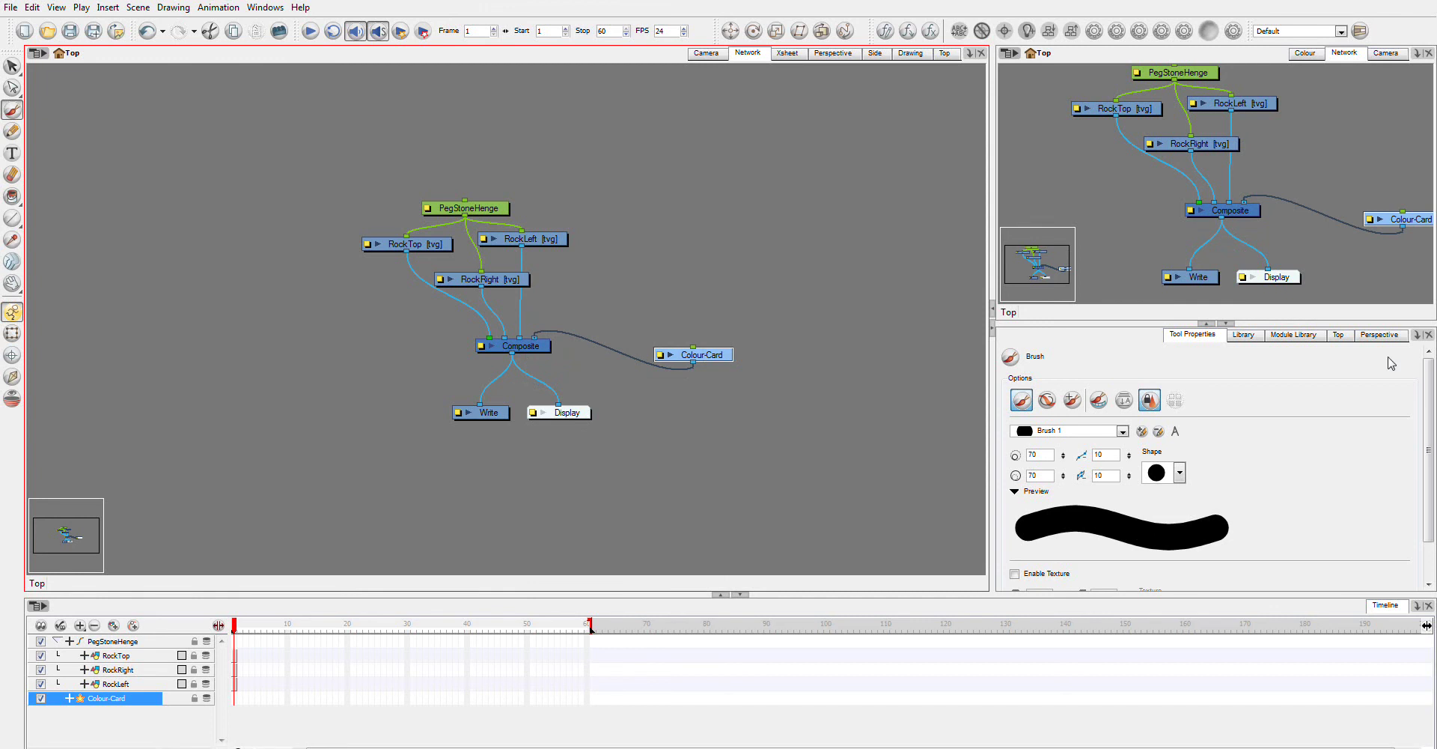
left_click(1282, 335)
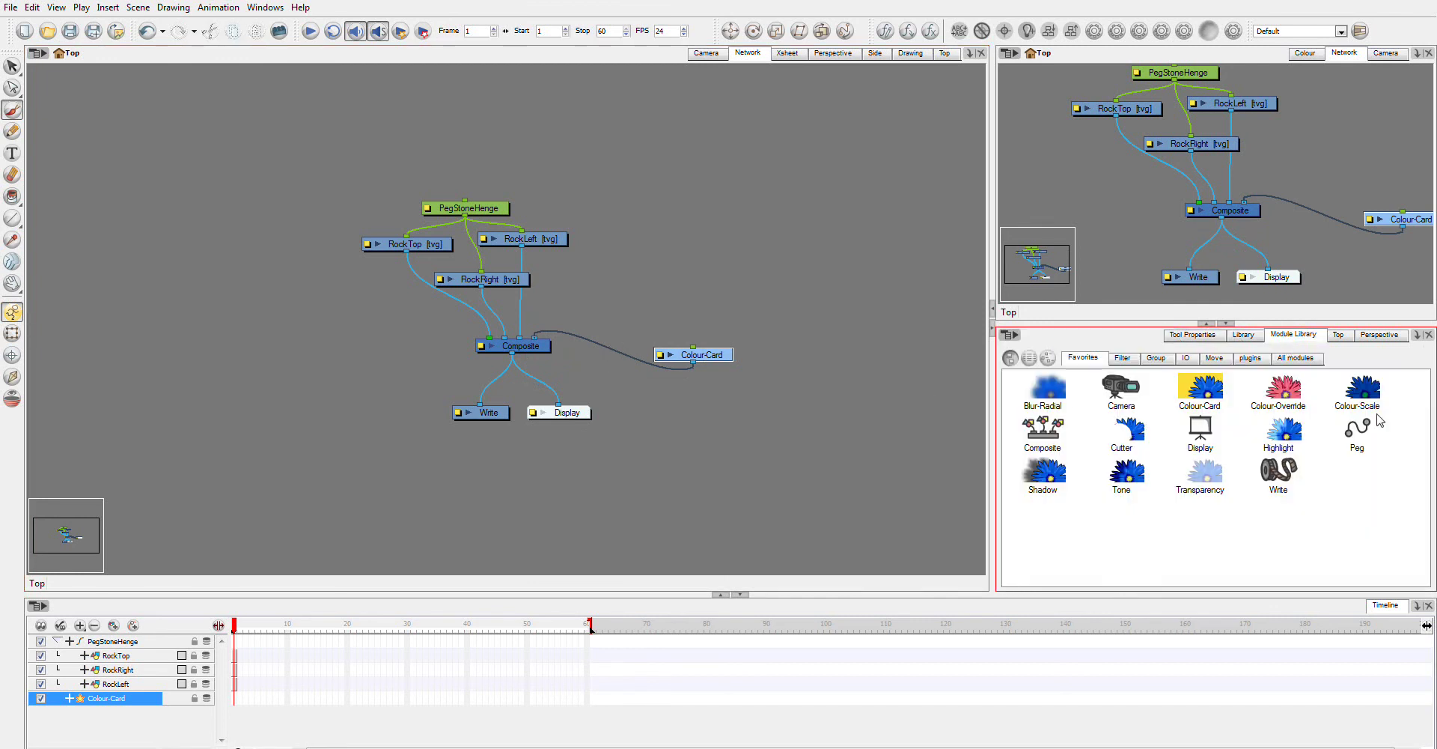
left_click(1314, 361)
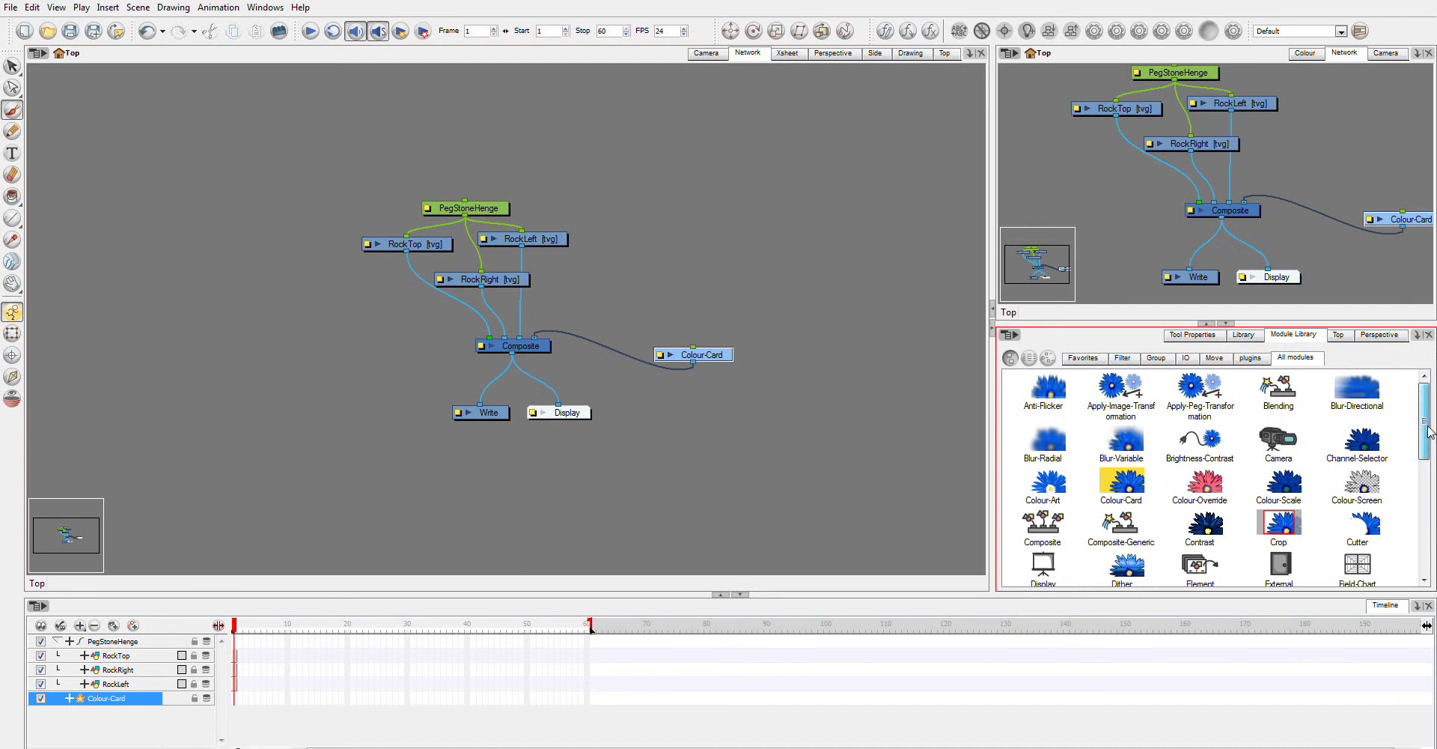
scroll(1426, 432, "down", 1)
left_click_drag(1062, 494, 642, 448)
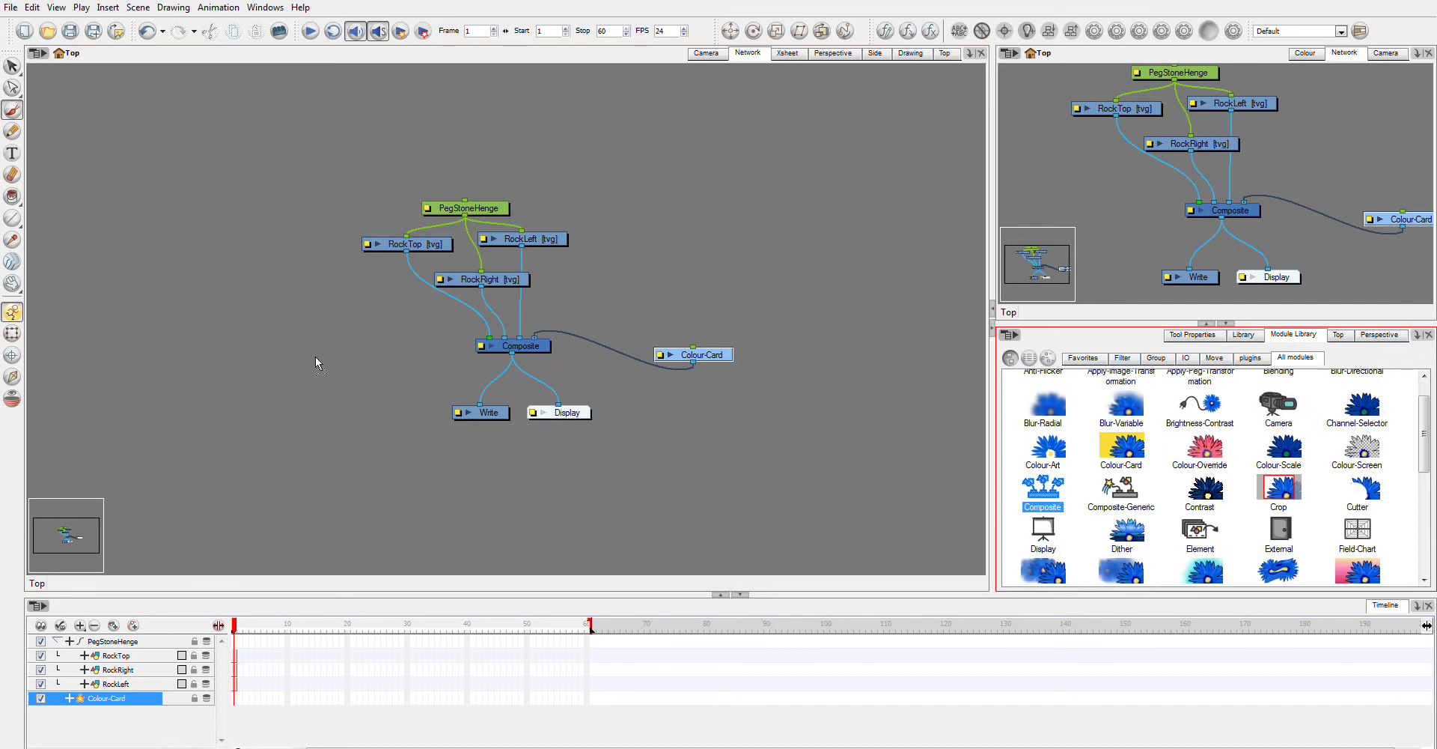
left_click_drag(316, 356, 316, 357)
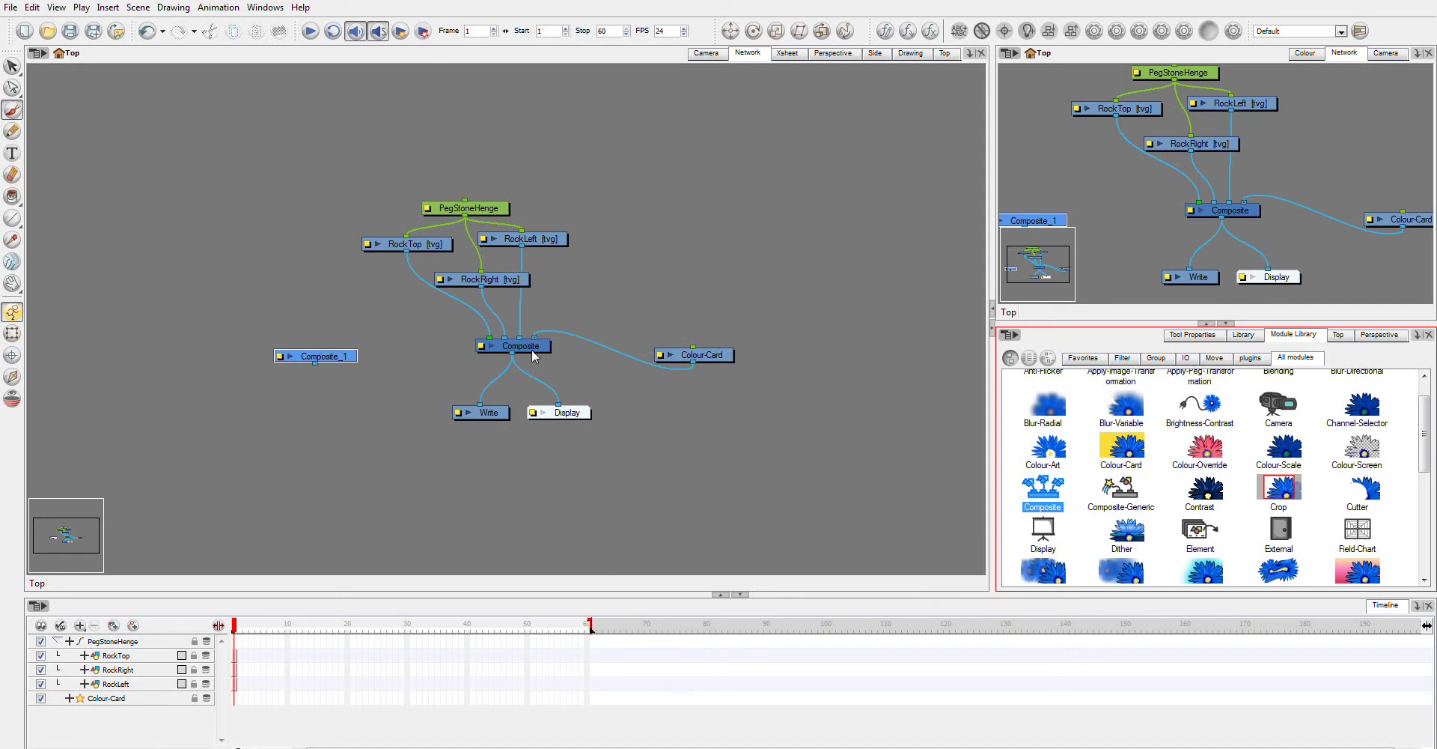
- Route Write and Display to Composite_1's output instead of Composite
left_click_drag(503, 372, 540, 374)
left_click(508, 381)
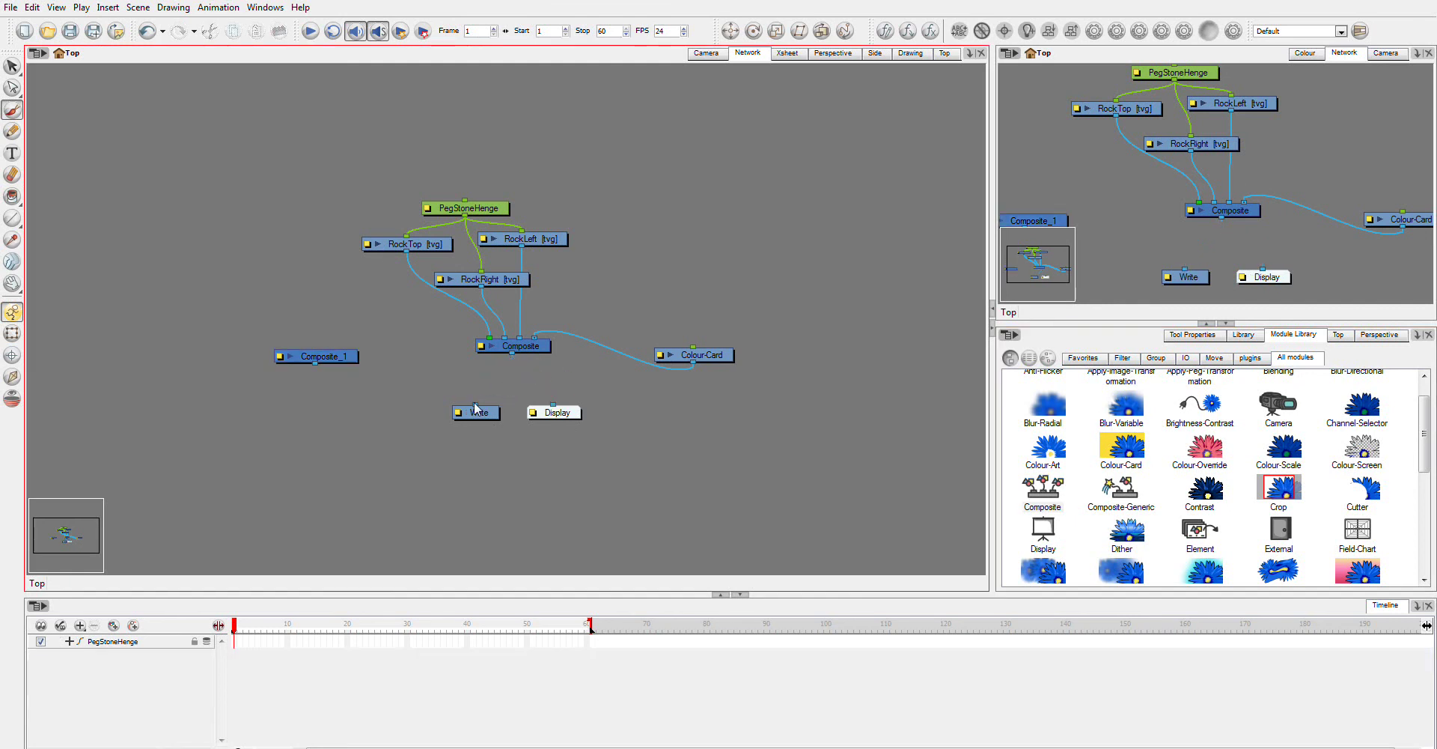
left_click_drag(474, 404, 315, 363)
left_click_drag(548, 407, 540, 364)
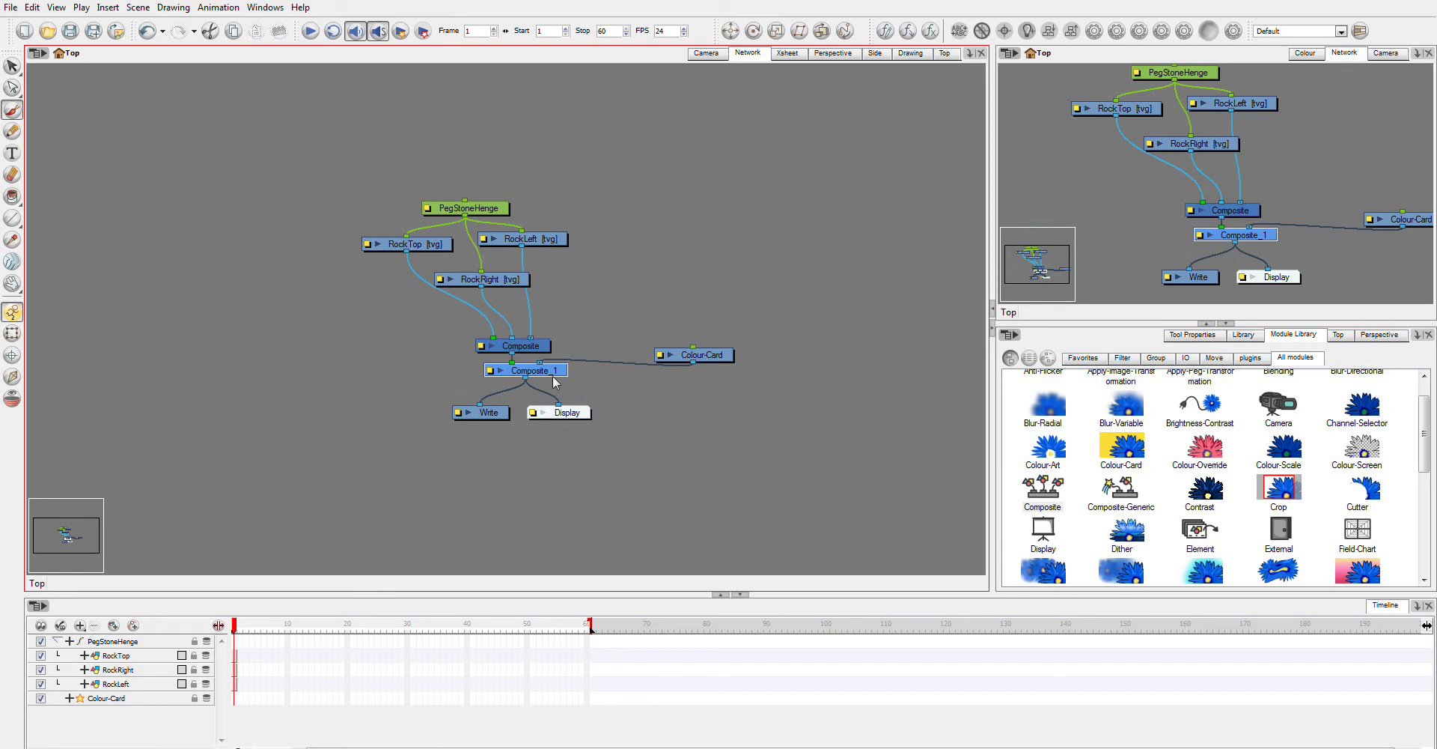
- Move Composite_1 left, delete the Colour-Card link, and reconnect Write directly to Composite
left_click_drag(549, 365, 465, 372)
left_click(506, 366)
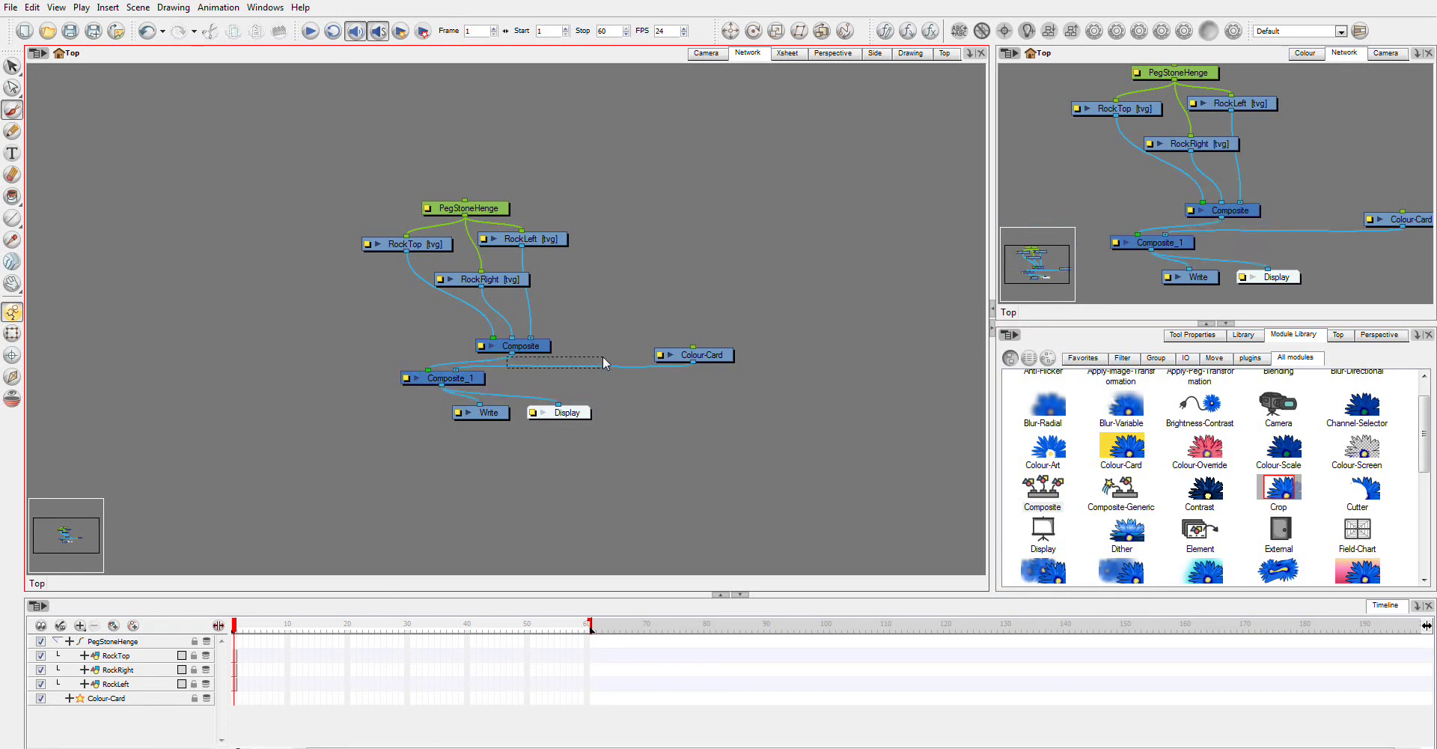
key("Delete")
left_click_drag(479, 395, 405, 379)
left_click_drag(484, 358, 544, 384)
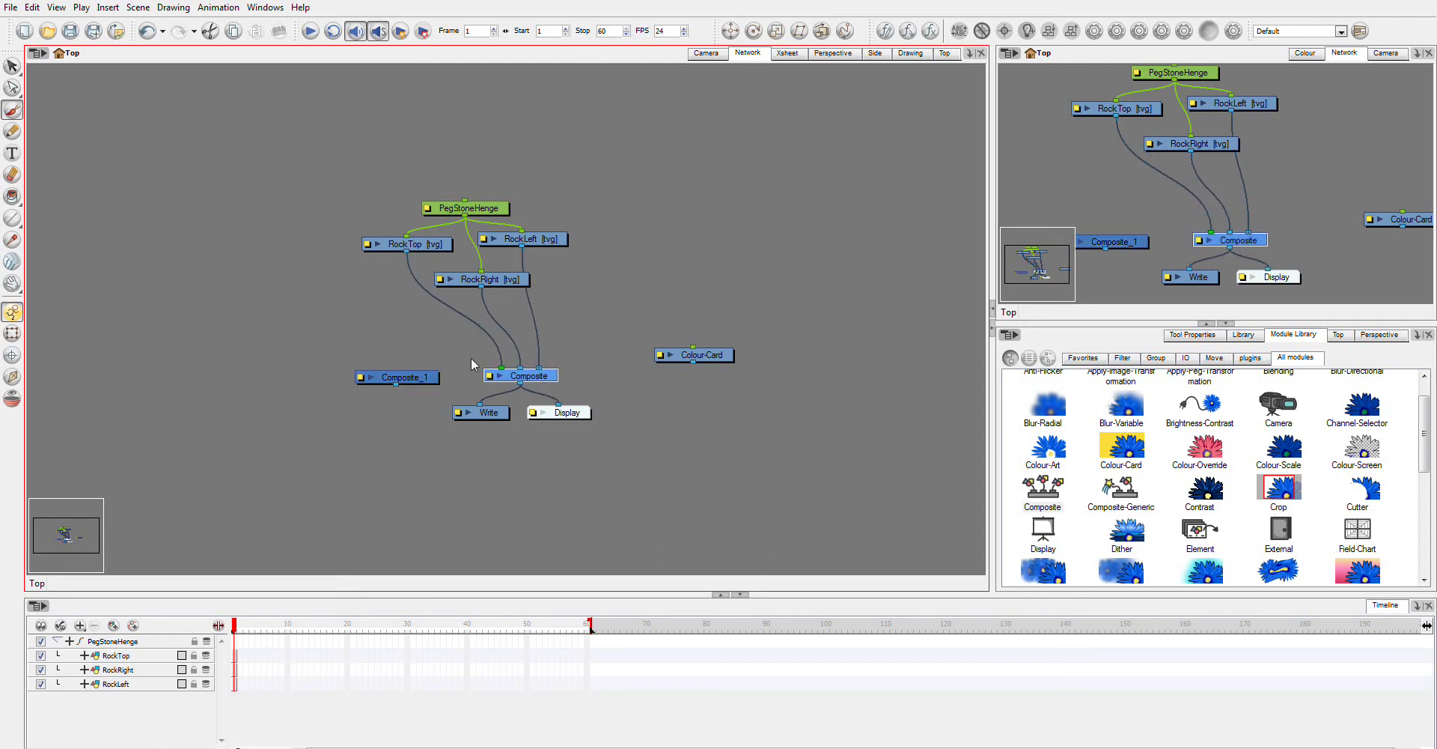
- Rewire RockTop, RockRight and RockLeft into Composite_1
left_click_drag(501, 369, 411, 369)
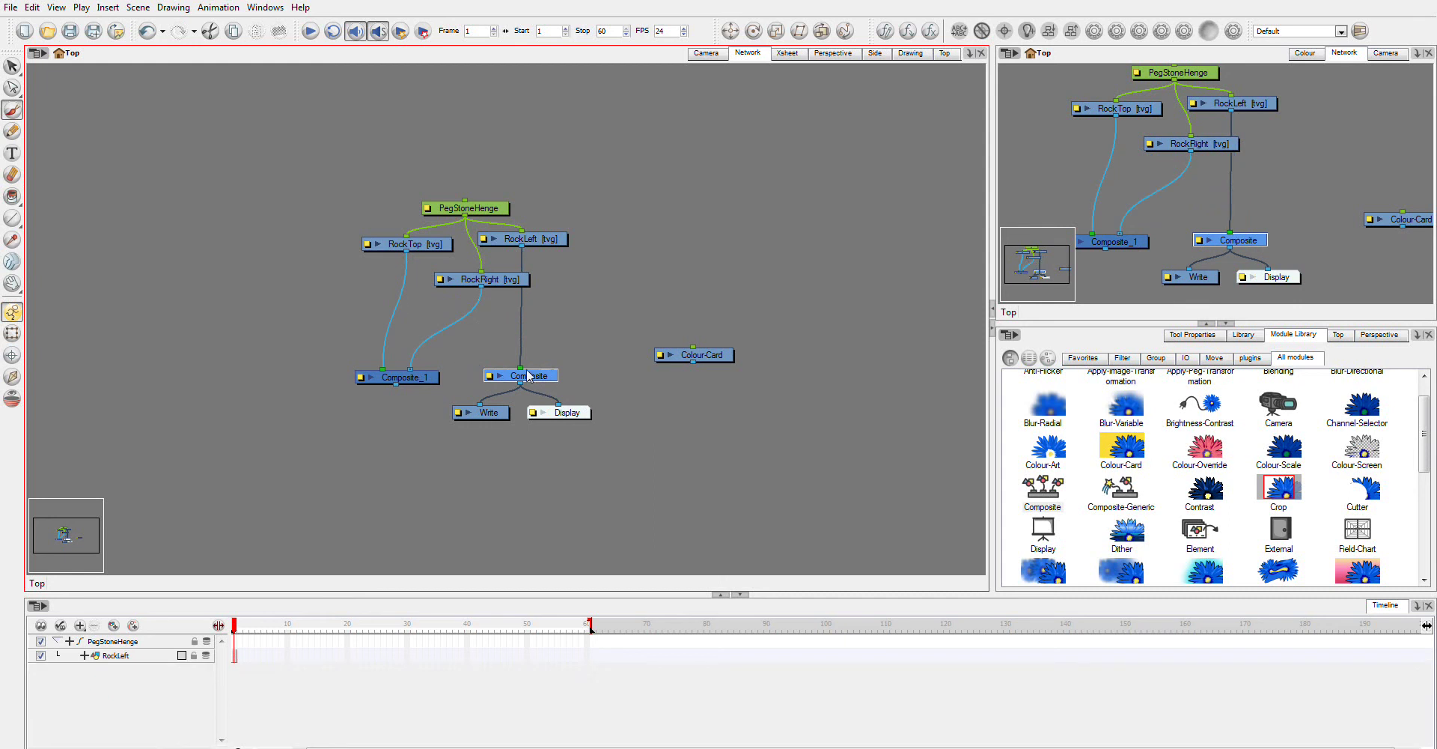
left_click_drag(523, 372, 417, 370)
left_click(386, 383)
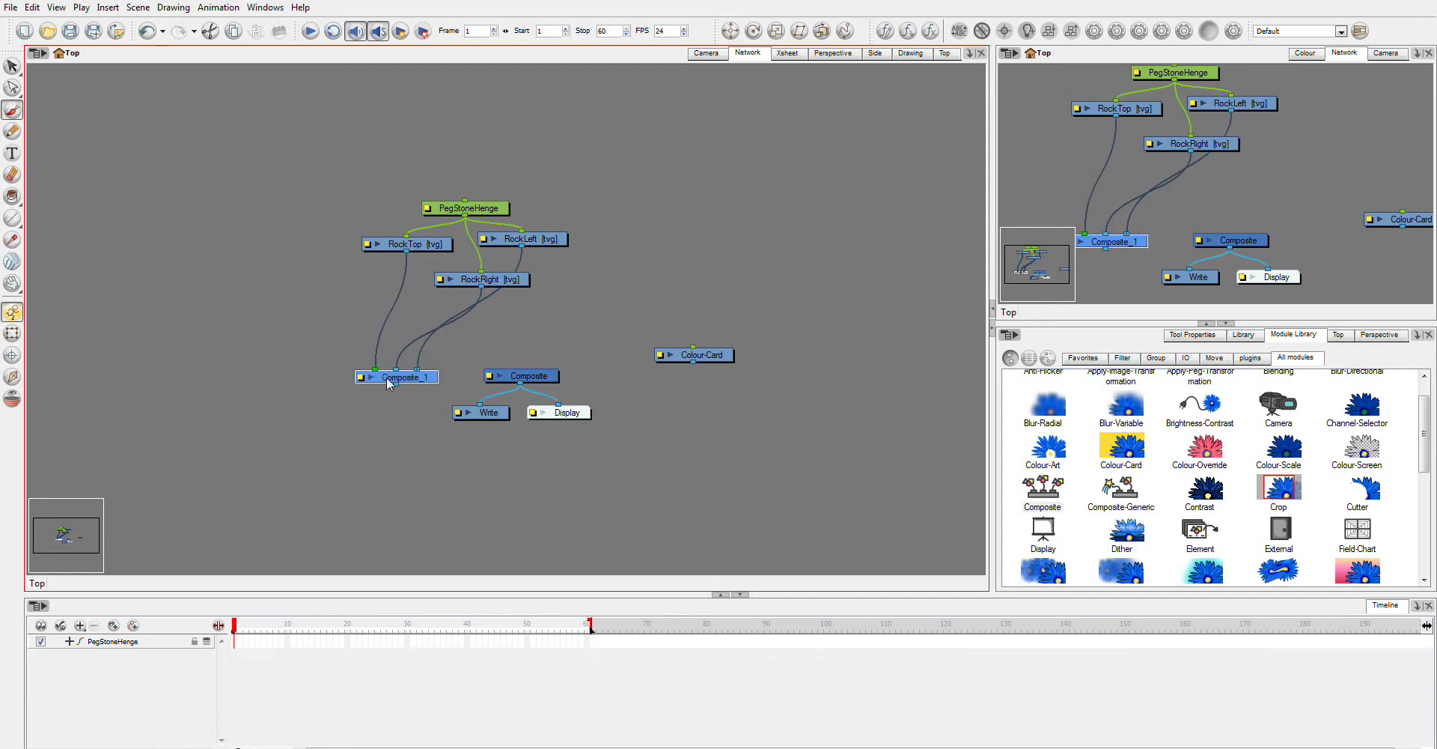
- Rename Composite_1 to CompositeStonehenge, place it under the rocks, and feed Colour-Card into Composite
left_click(360, 377)
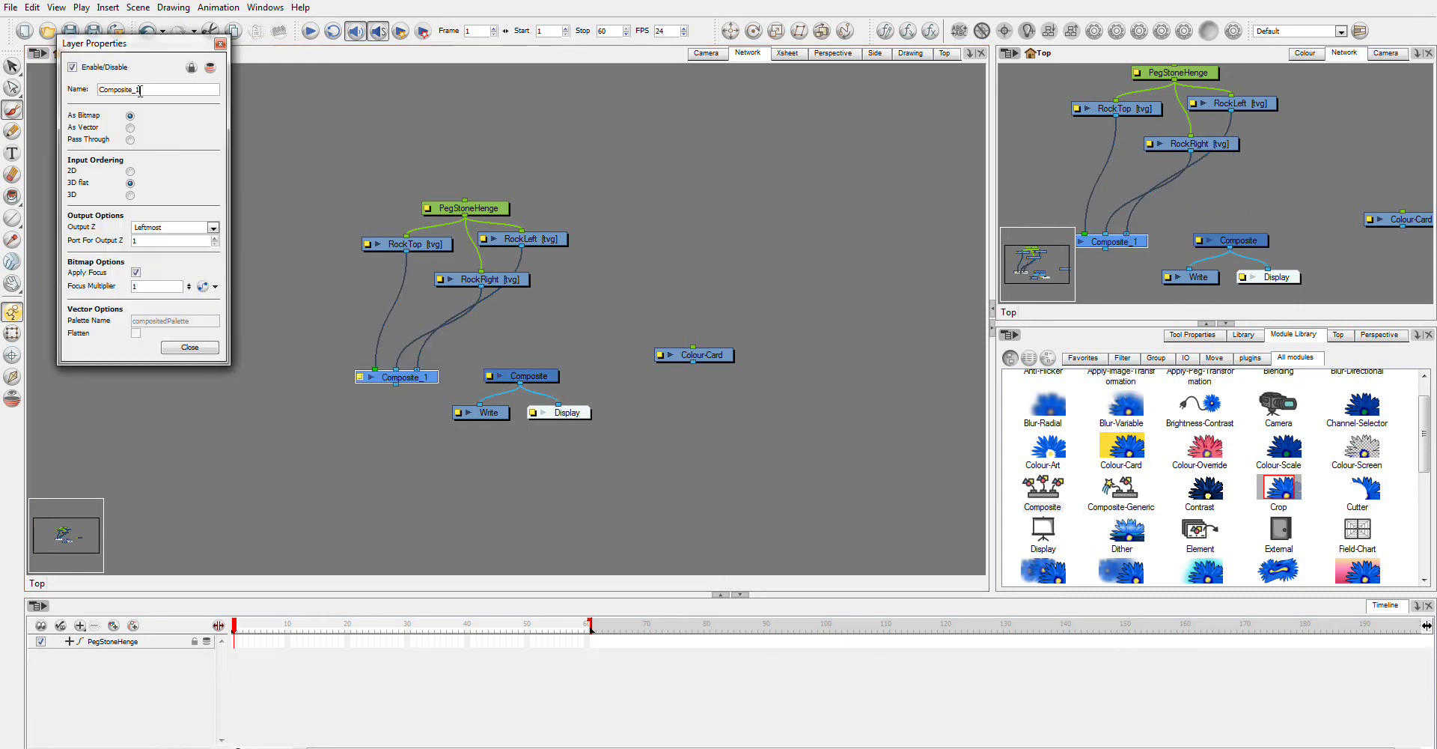
left_click_drag(146, 90, 132, 89)
type("Stonehenge")
key("Return")
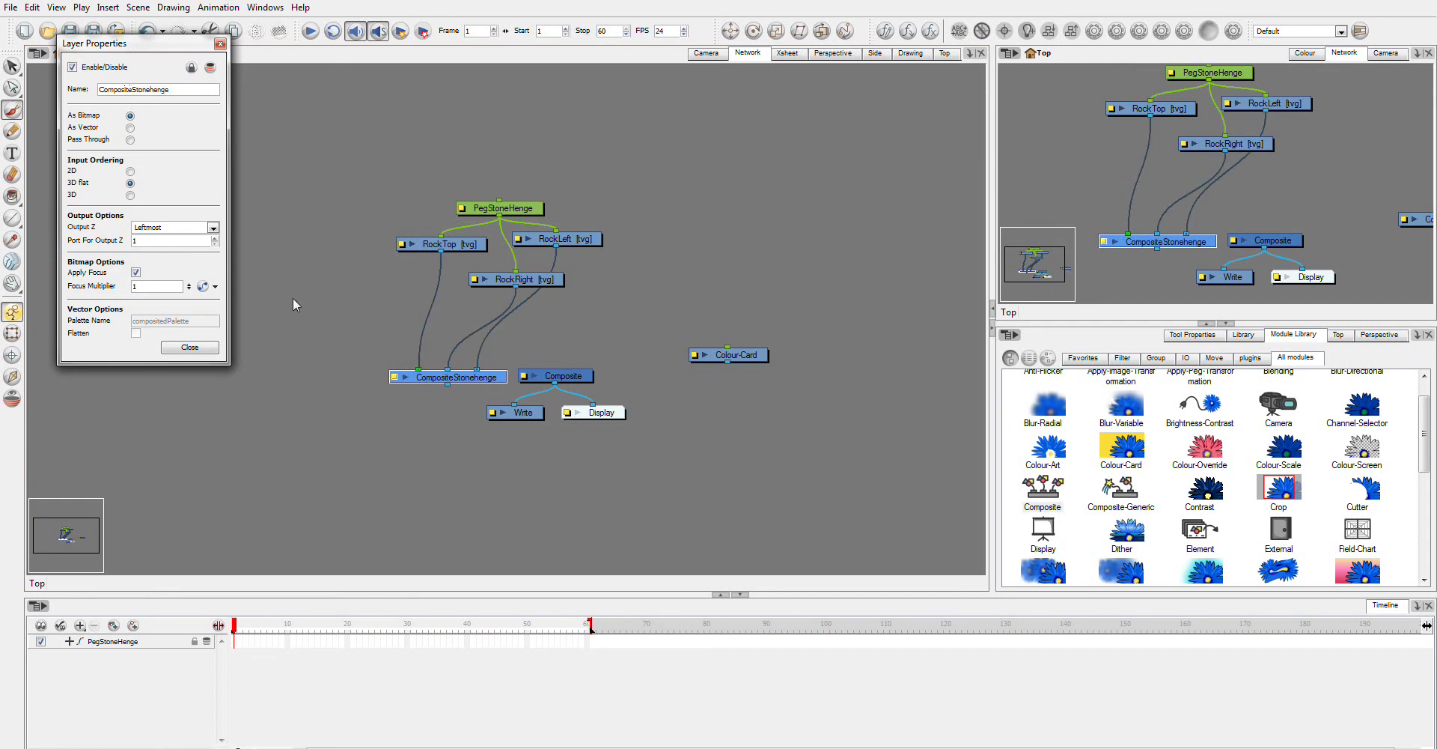
left_click(190, 347)
left_click_drag(477, 381, 555, 368)
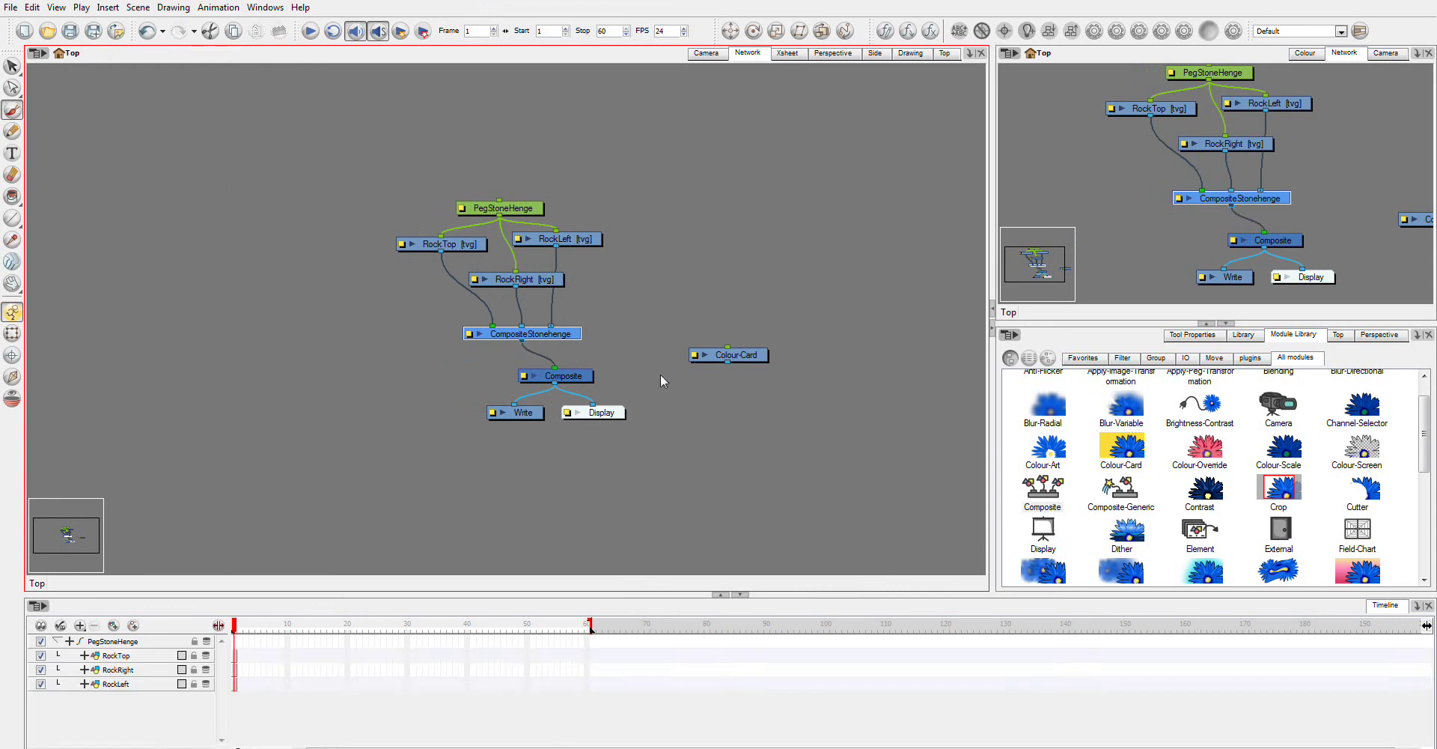
left_click_drag(708, 374, 567, 367)
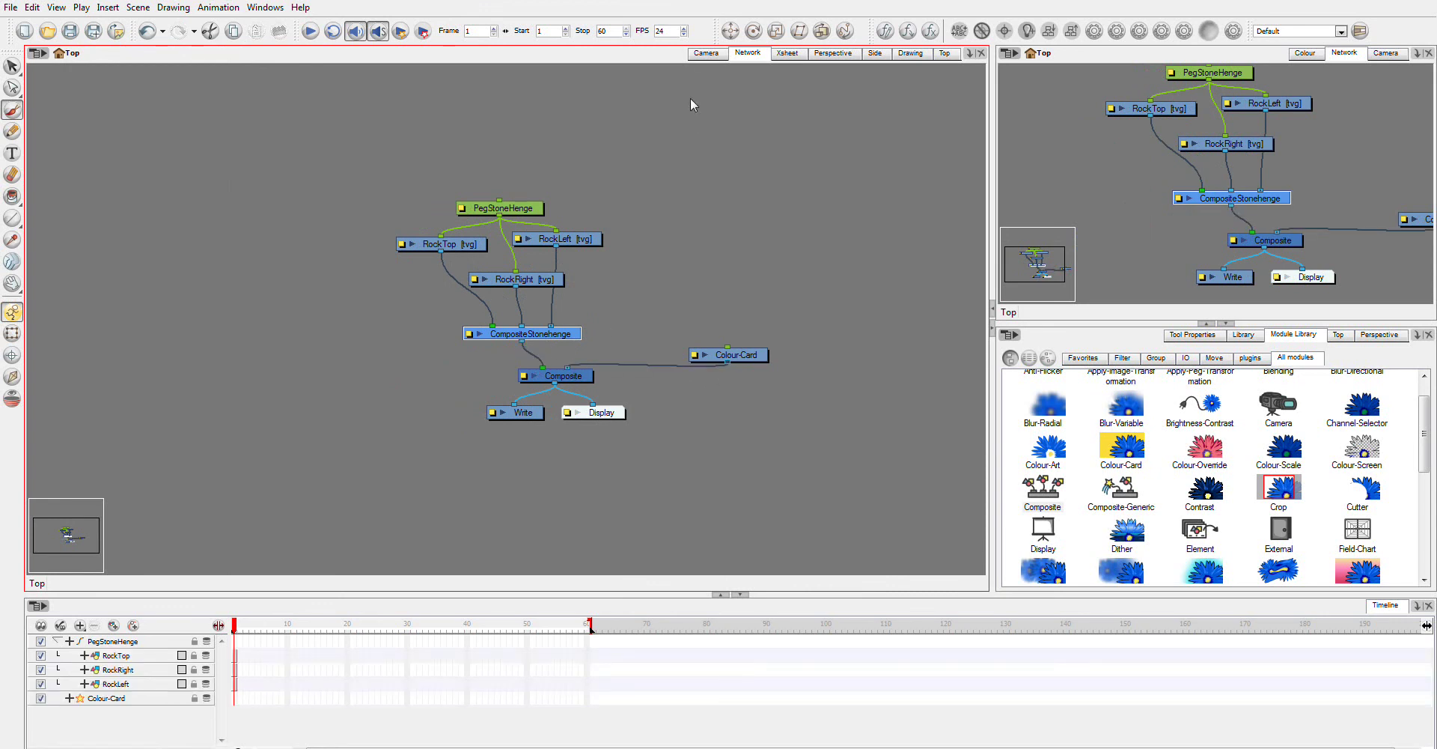
- Reattach CompositeStonehenge to Composite's input and move the peg, rock and composite nodes up
left_click(697, 55)
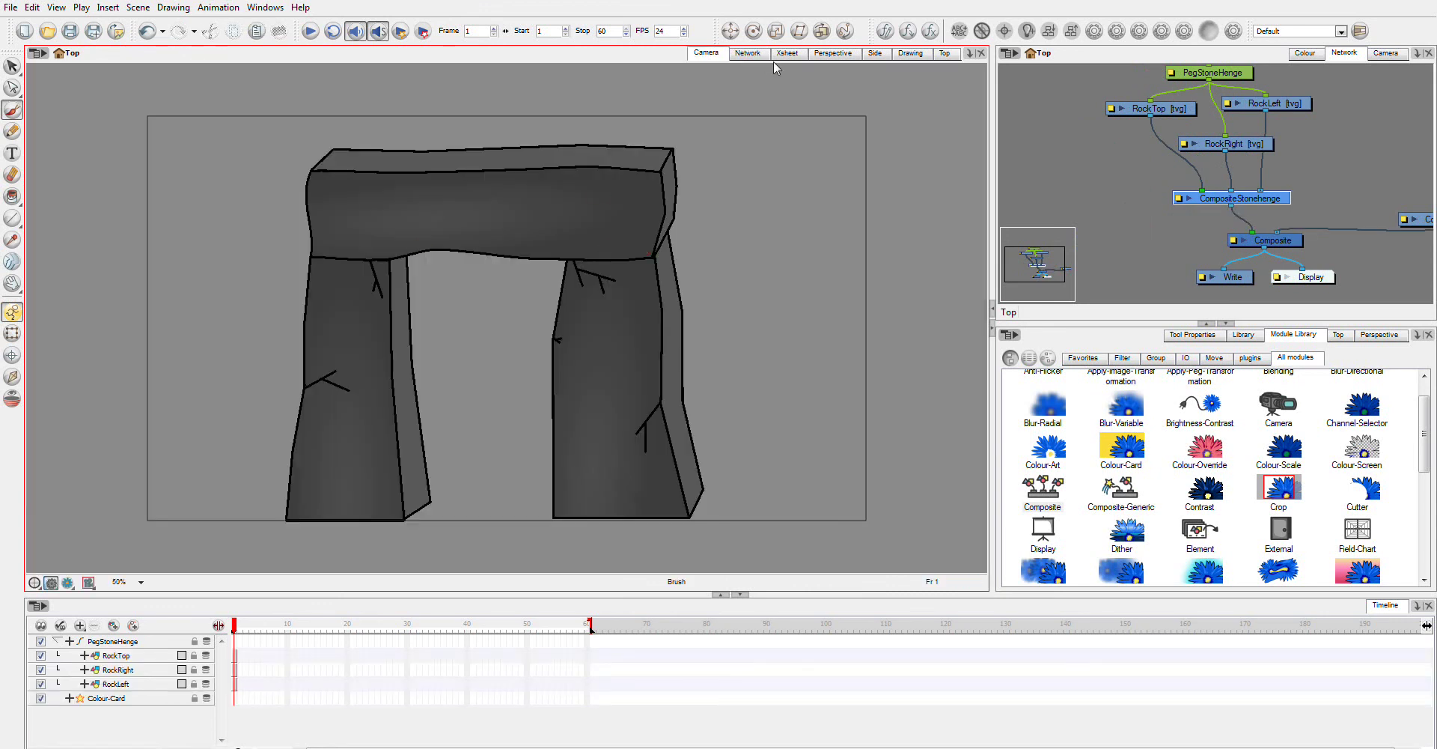
left_click(749, 54)
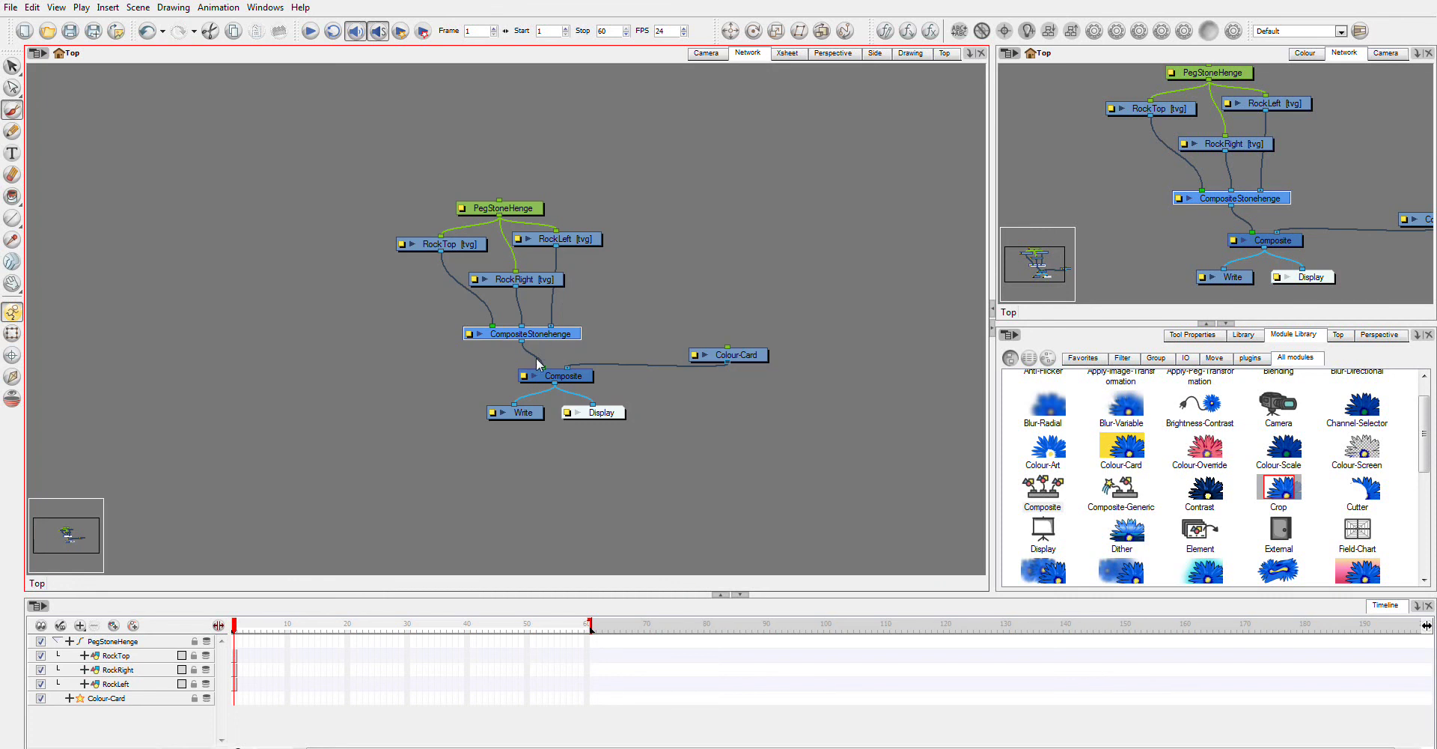
left_click_drag(538, 363, 538, 355)
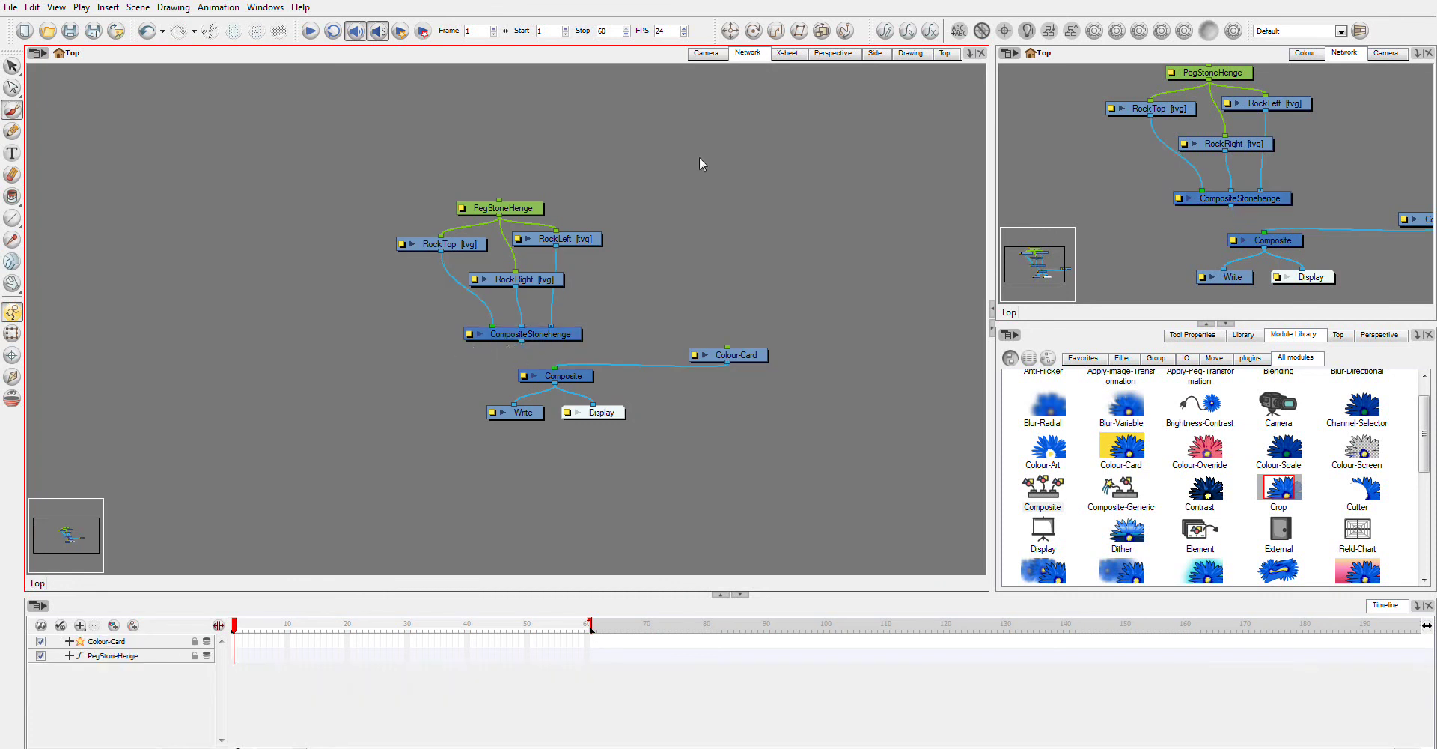
left_click(706, 56)
left_click(754, 55)
left_click_drag(545, 361, 544, 366)
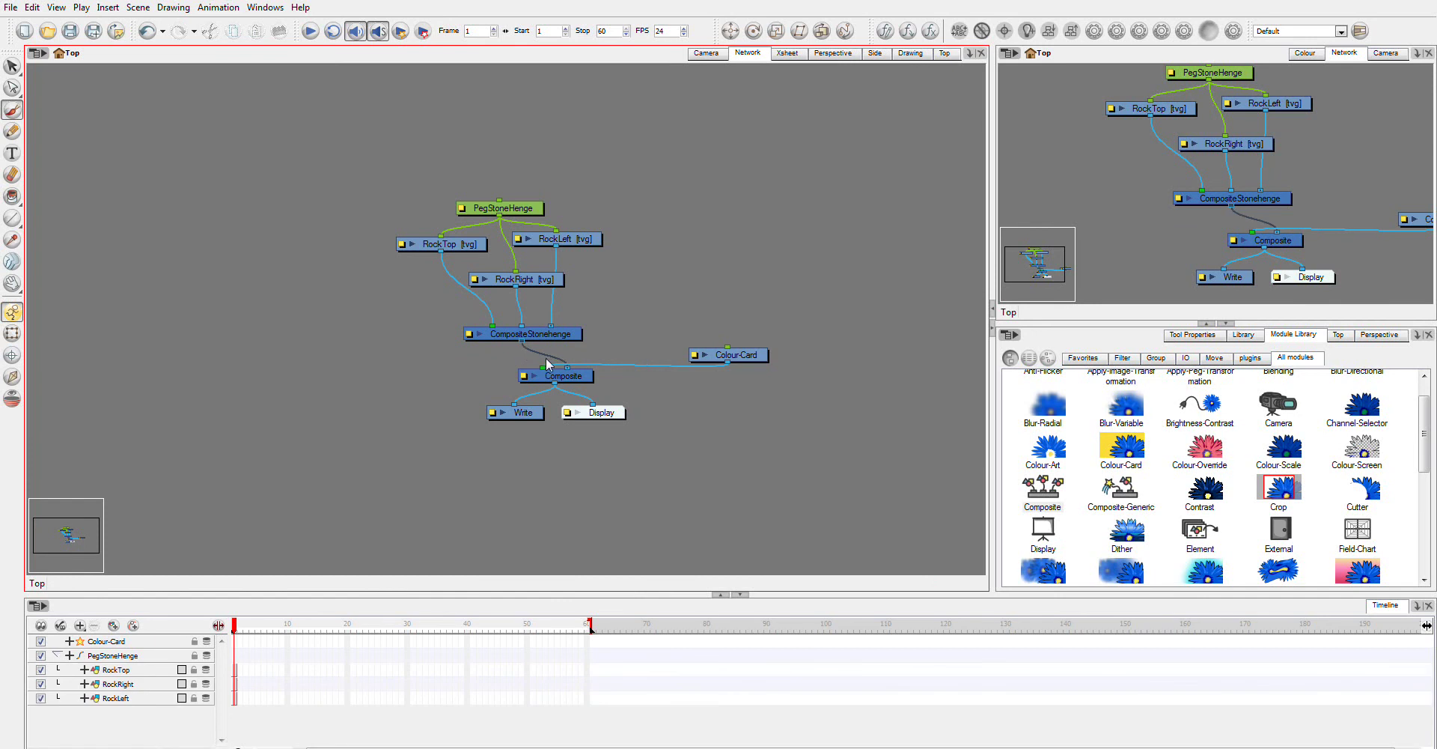
left_click_drag(565, 296, 541, 234)
- Wire a new Blur-Radial from CompositeStonehenge into Composite and give it radius 8
left_click(632, 273)
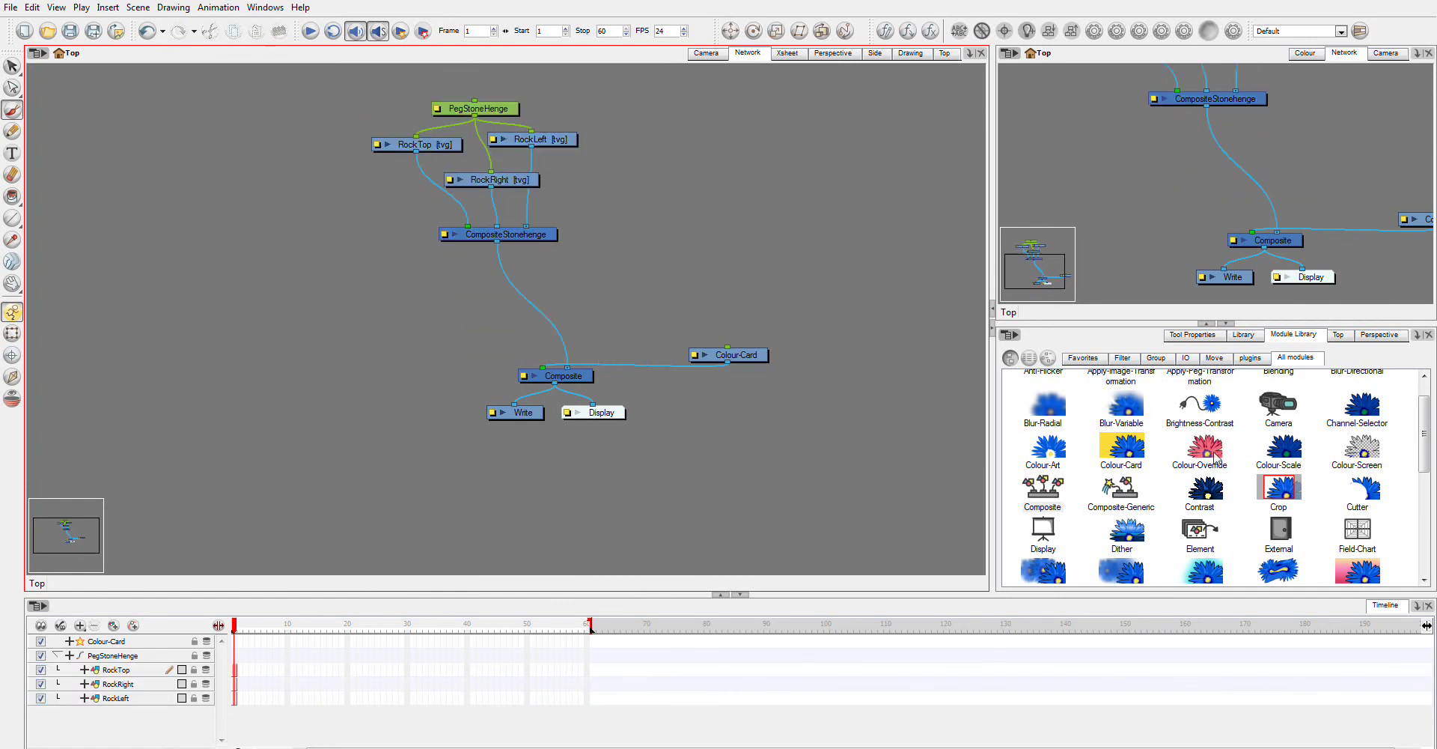
left_click_drag(1060, 402, 585, 295)
left_click_drag(497, 241, 574, 367)
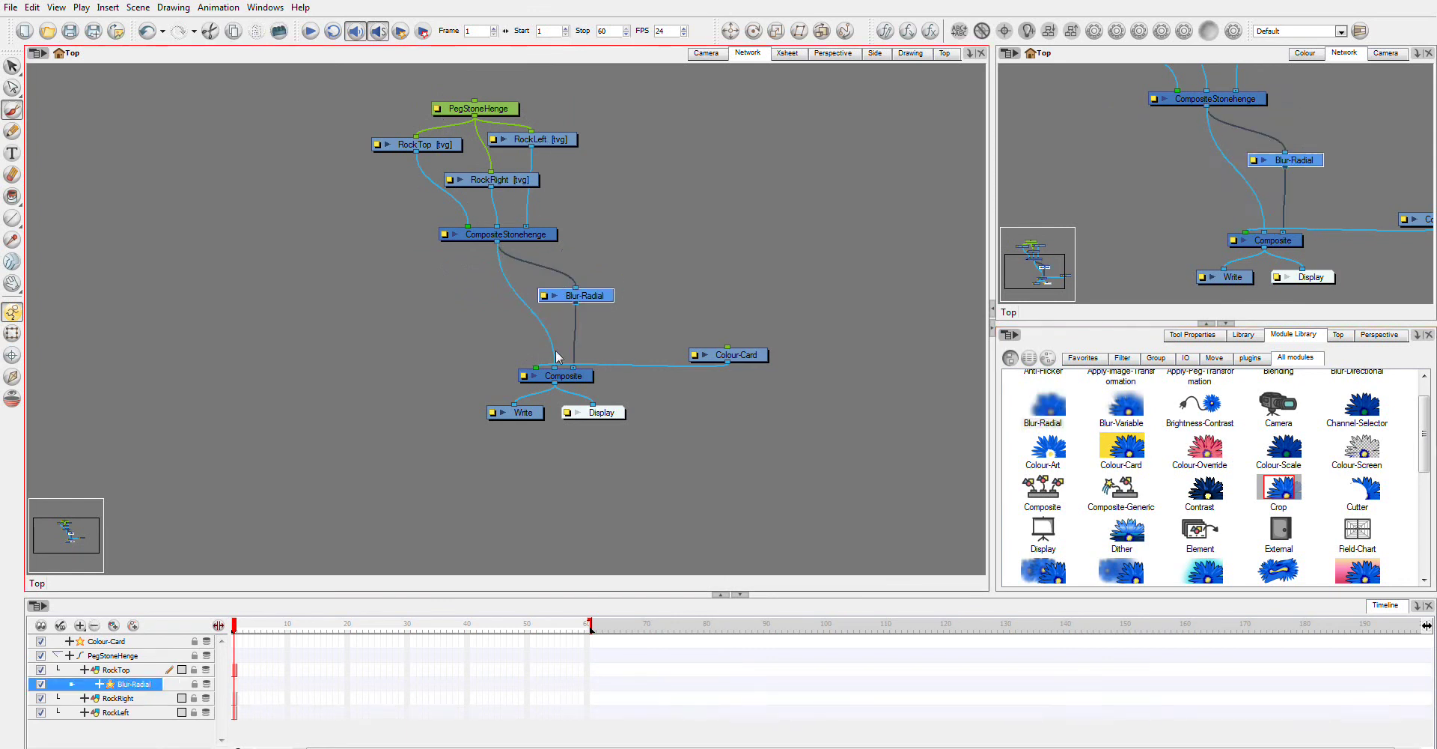
left_click_drag(462, 308, 461, 308)
left_click(544, 295)
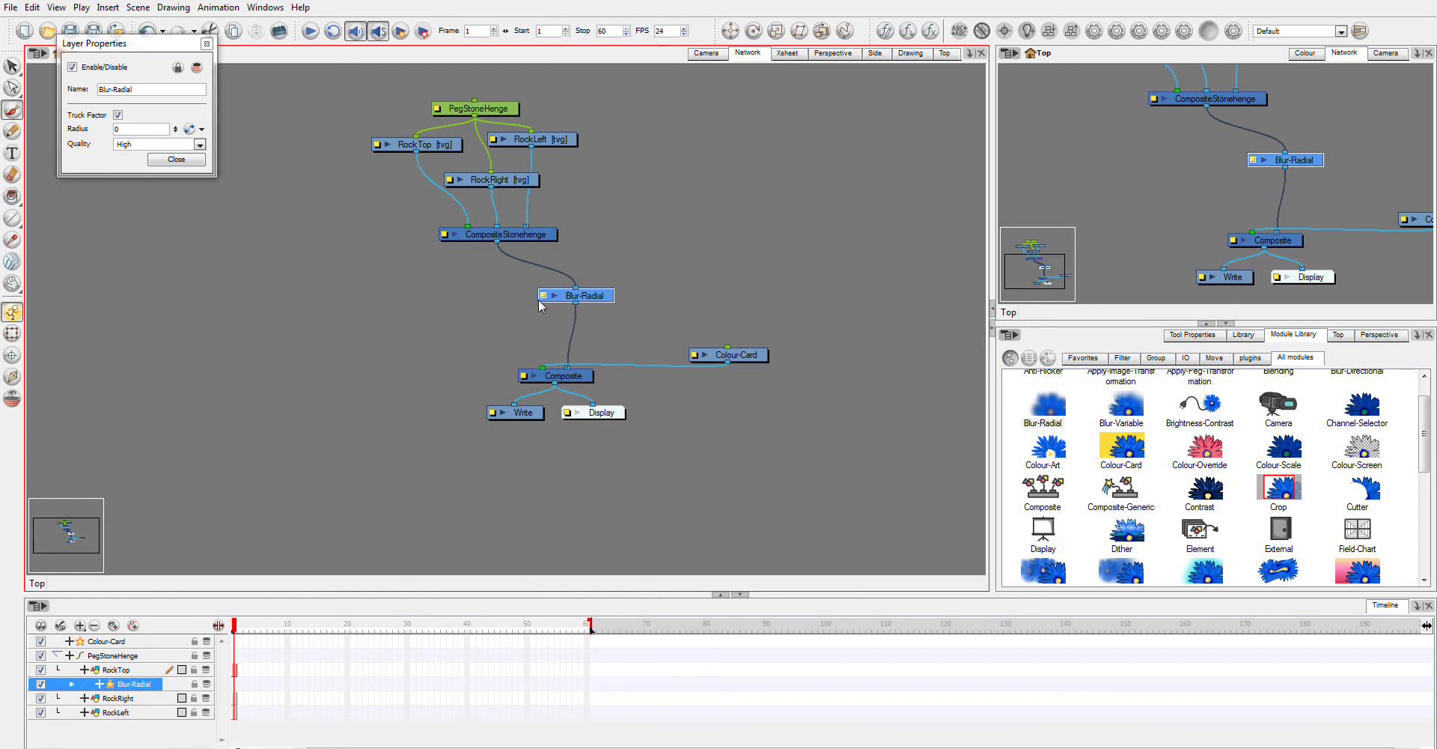
left_click(157, 129)
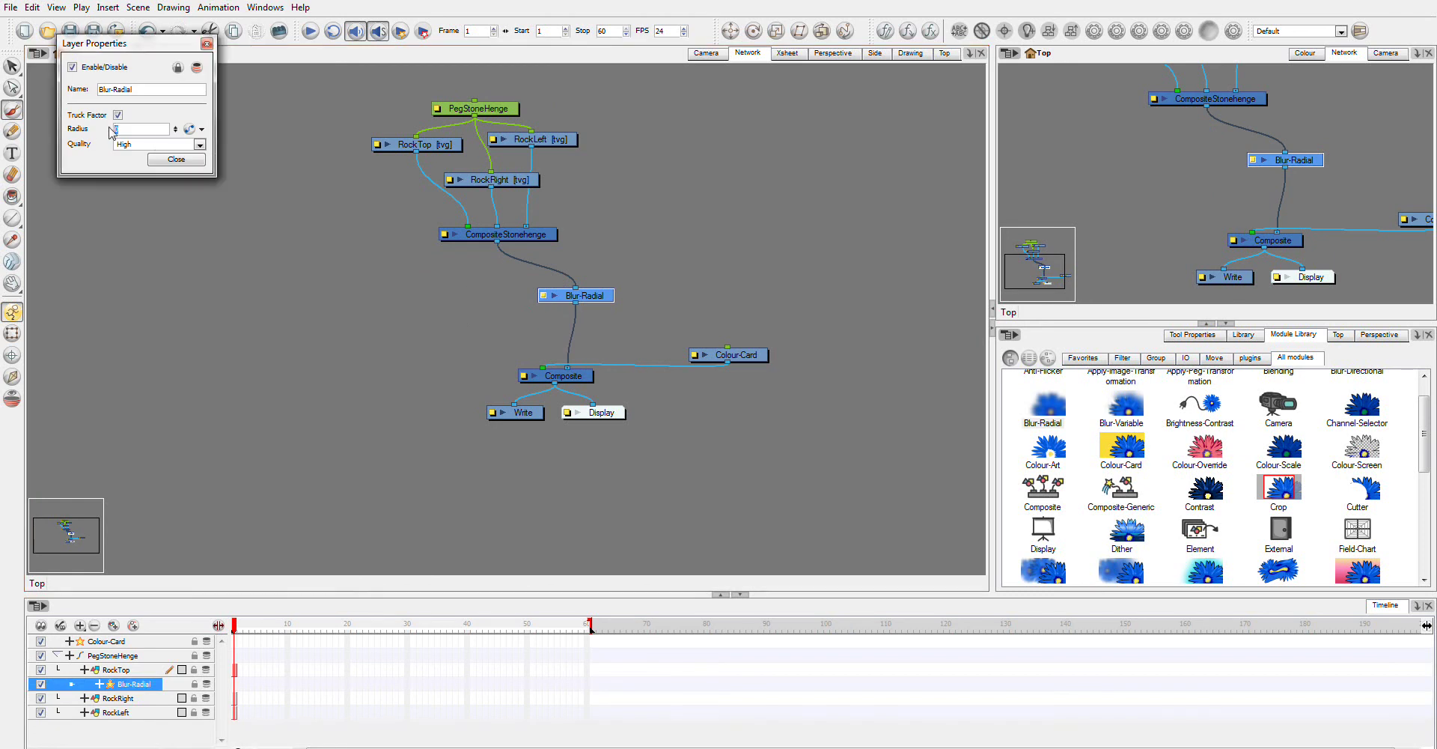
left_click(200, 163)
- Render a camera preview to check the radial blur on the rocks, then go back to the network
left_click(712, 56)
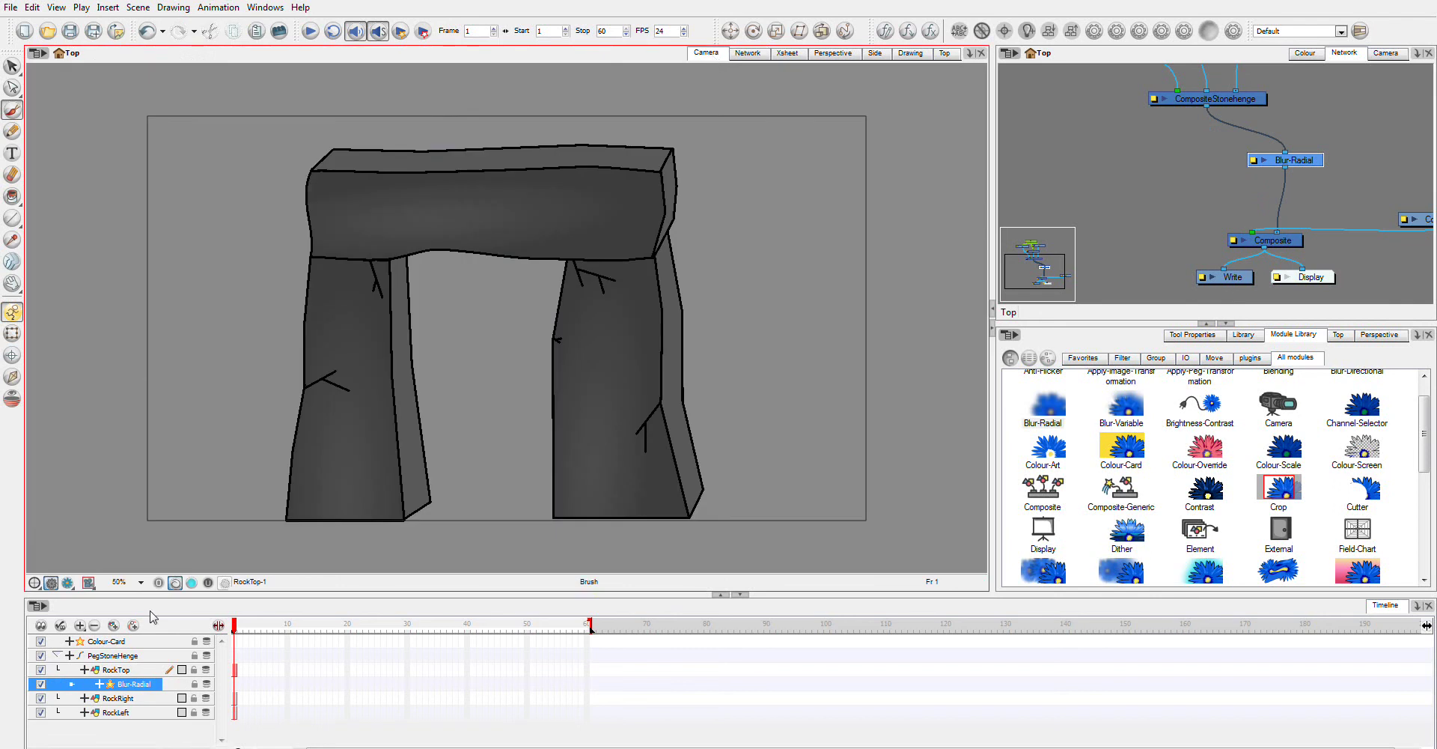
left_click(69, 582)
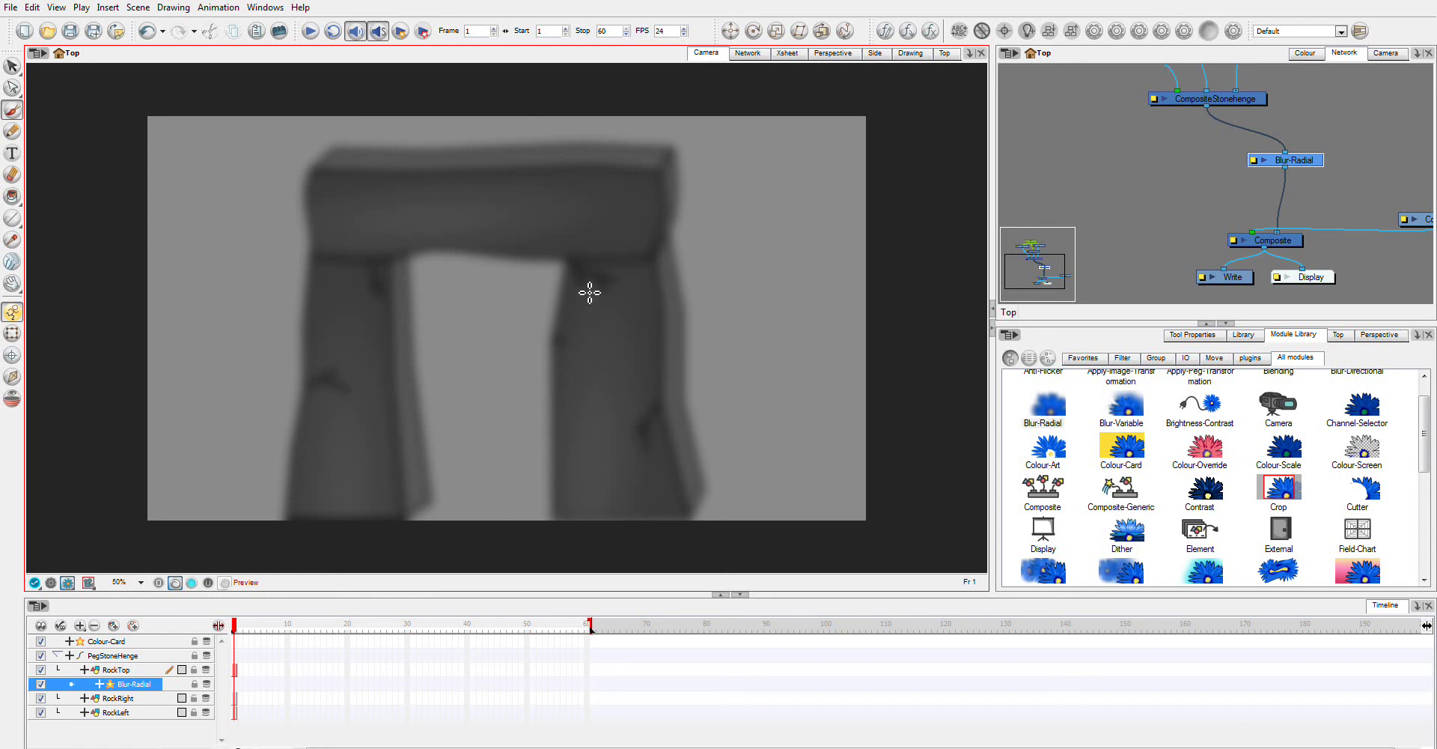
left_click(748, 54)
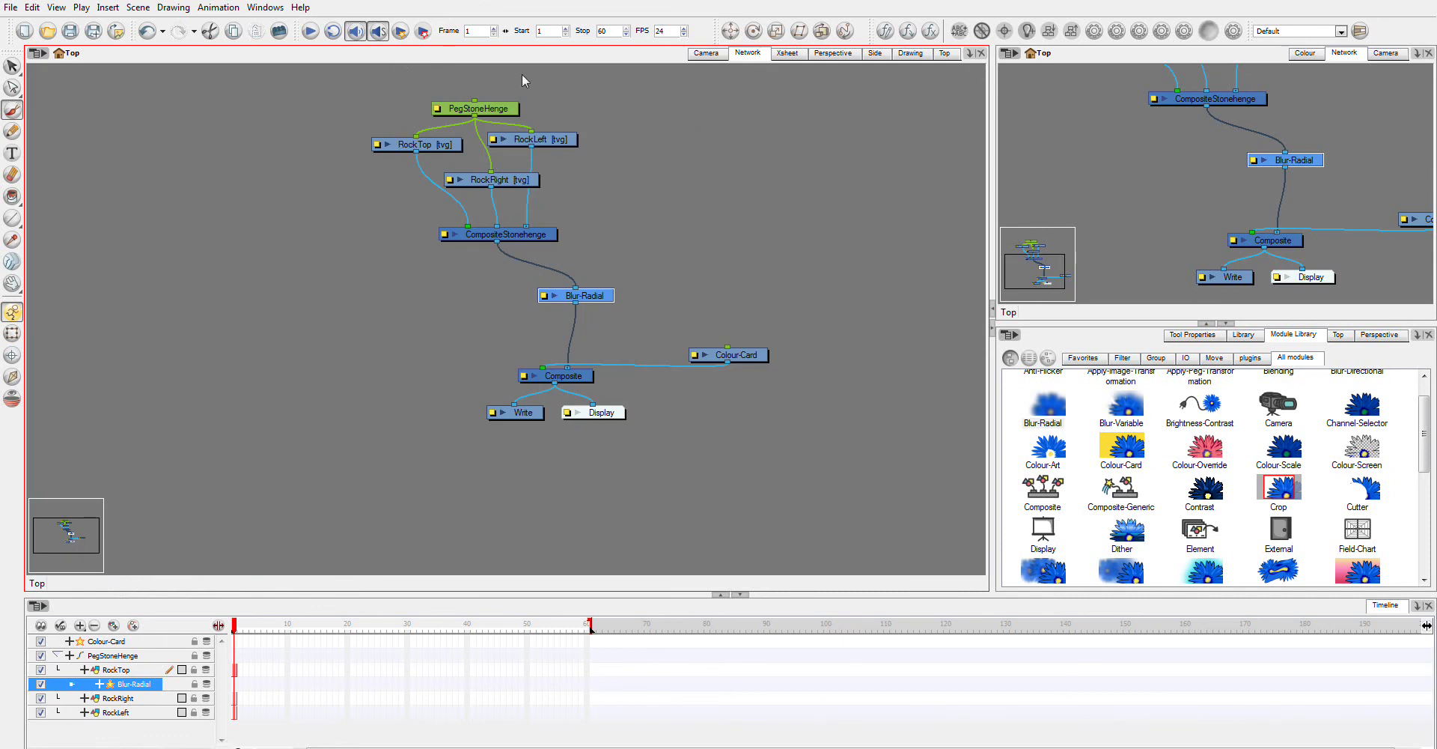
- Group PegStoneHenge, the three rocks and CompositeStonehenge via Edit > Group > Group Selected Layers
left_click_drag(522, 73, 423, 249)
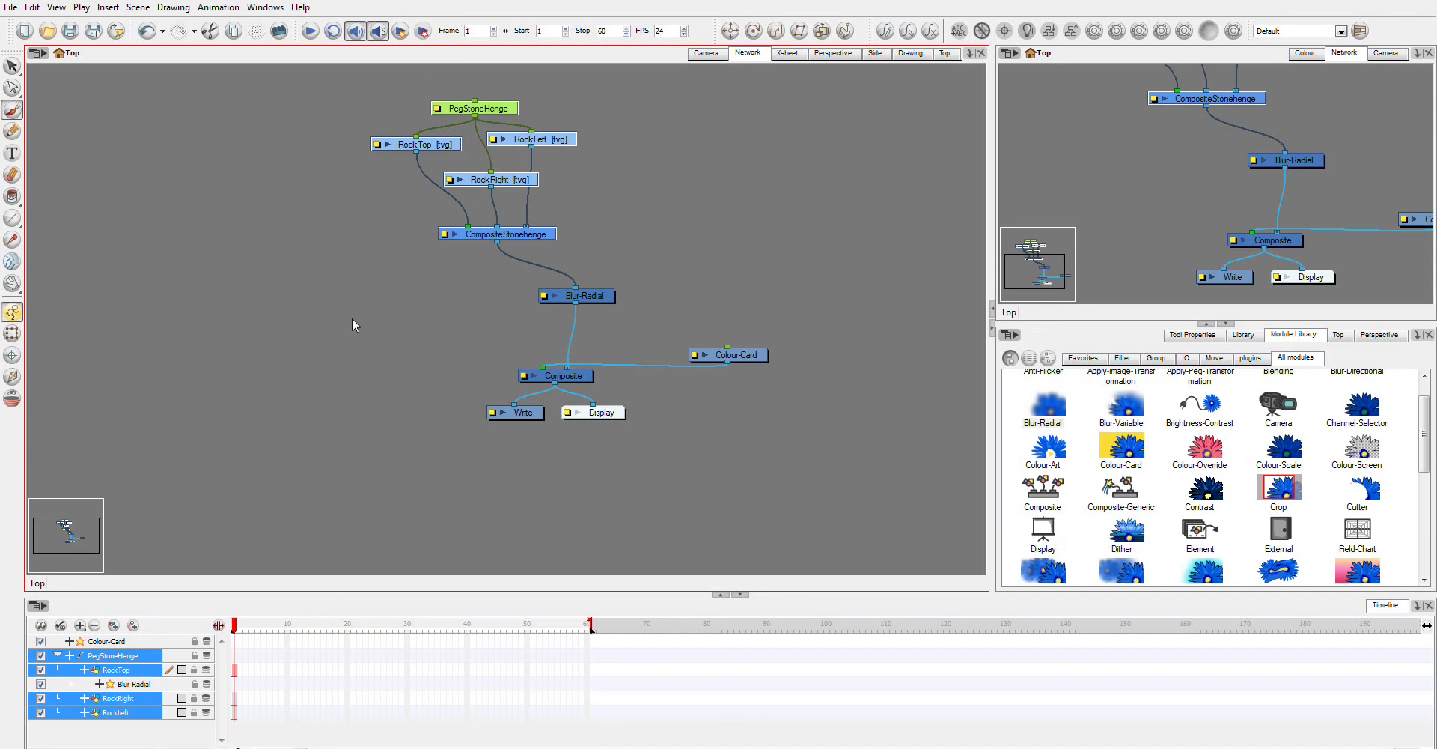
left_click(32, 7)
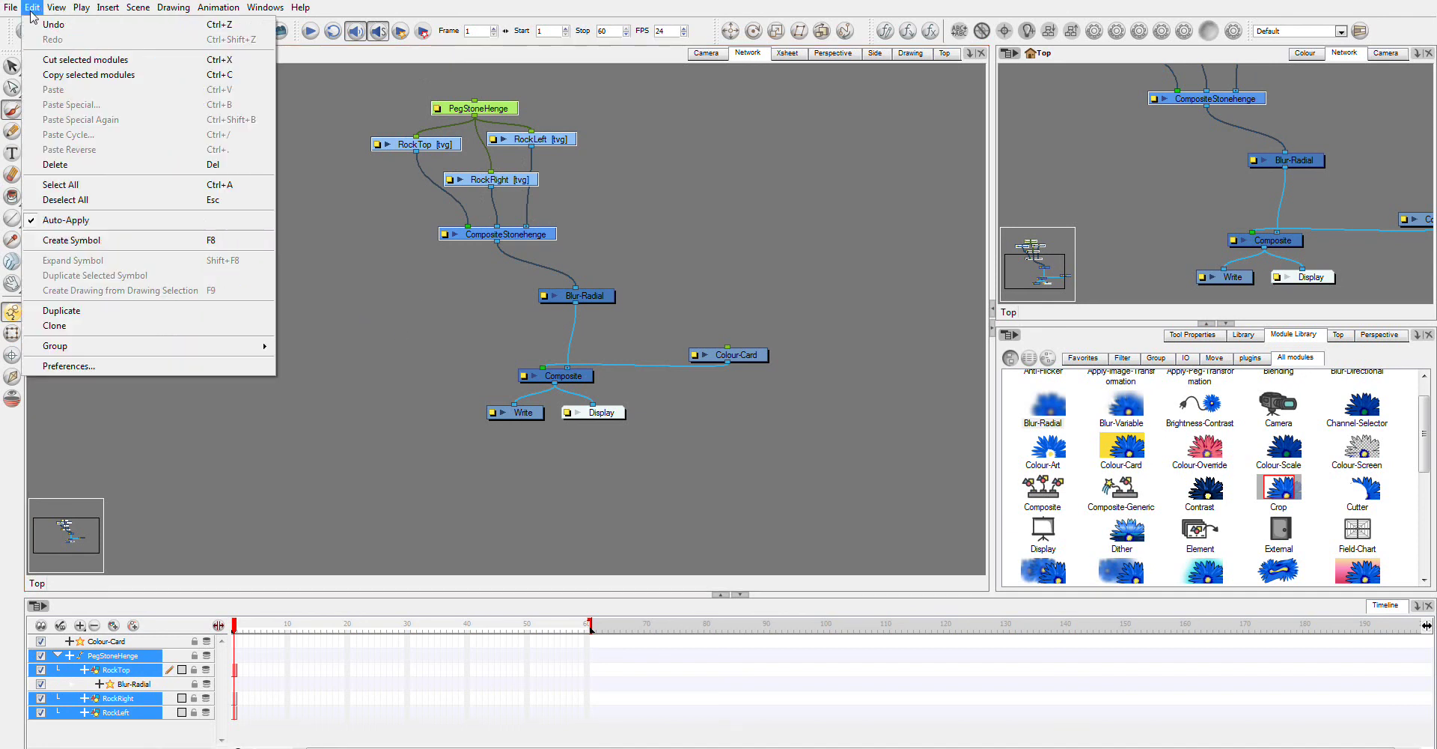
mouse_move(224, 345)
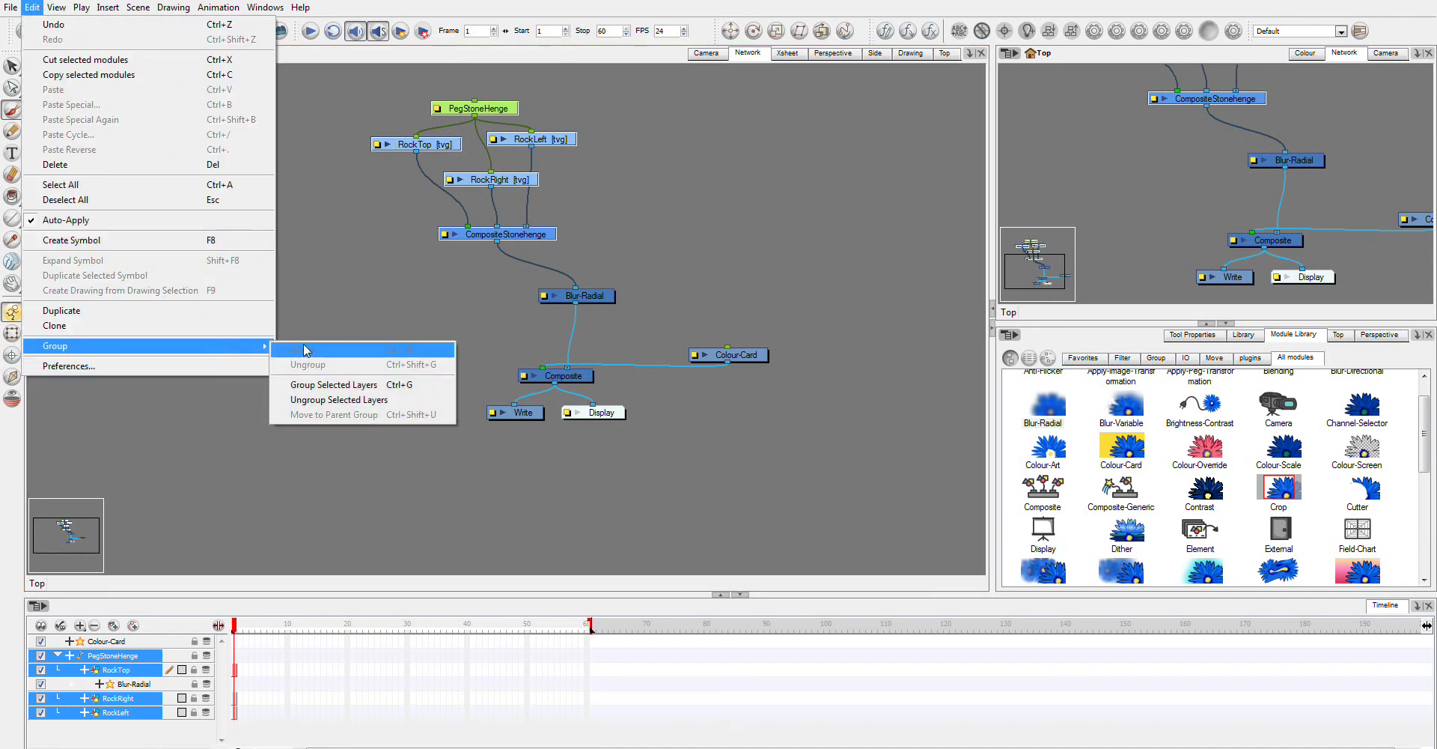
left_click(308, 389)
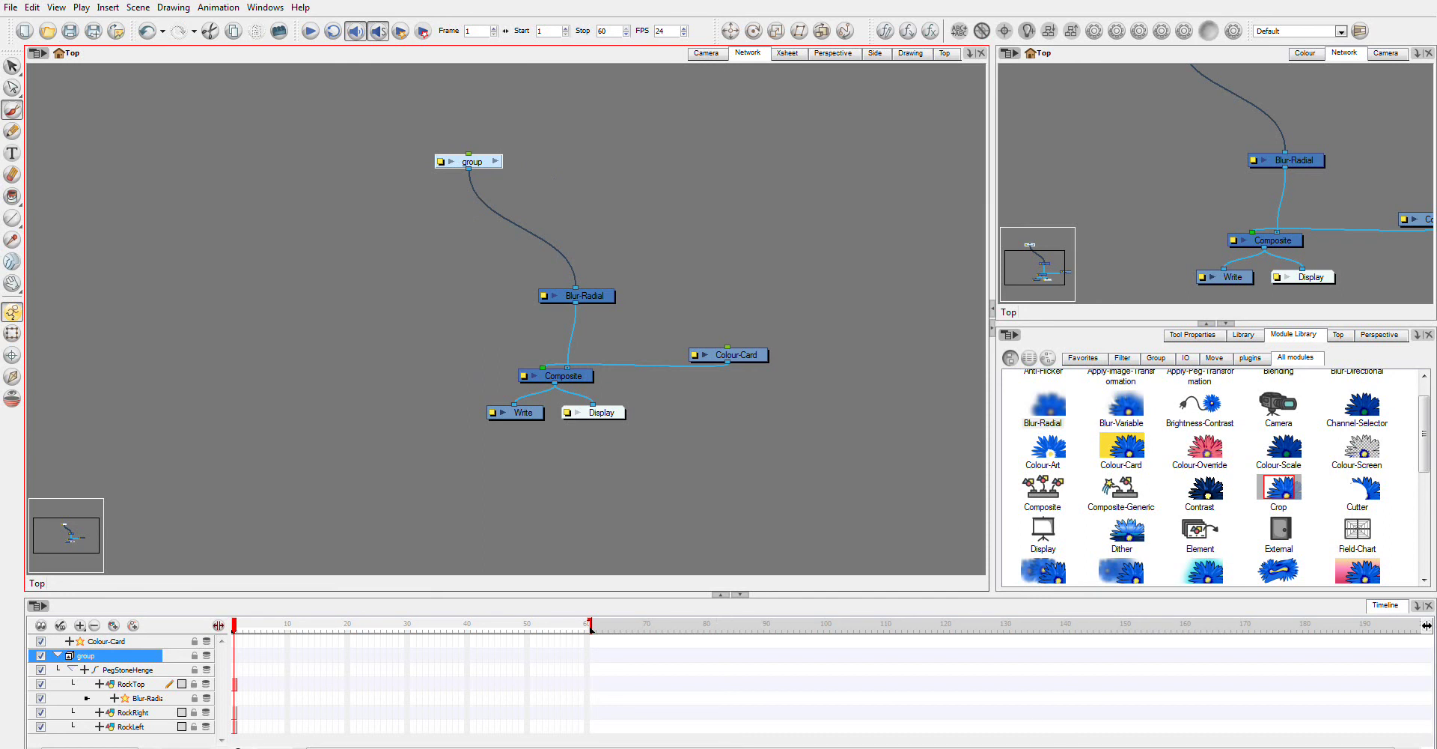
left_click(1289, 747)
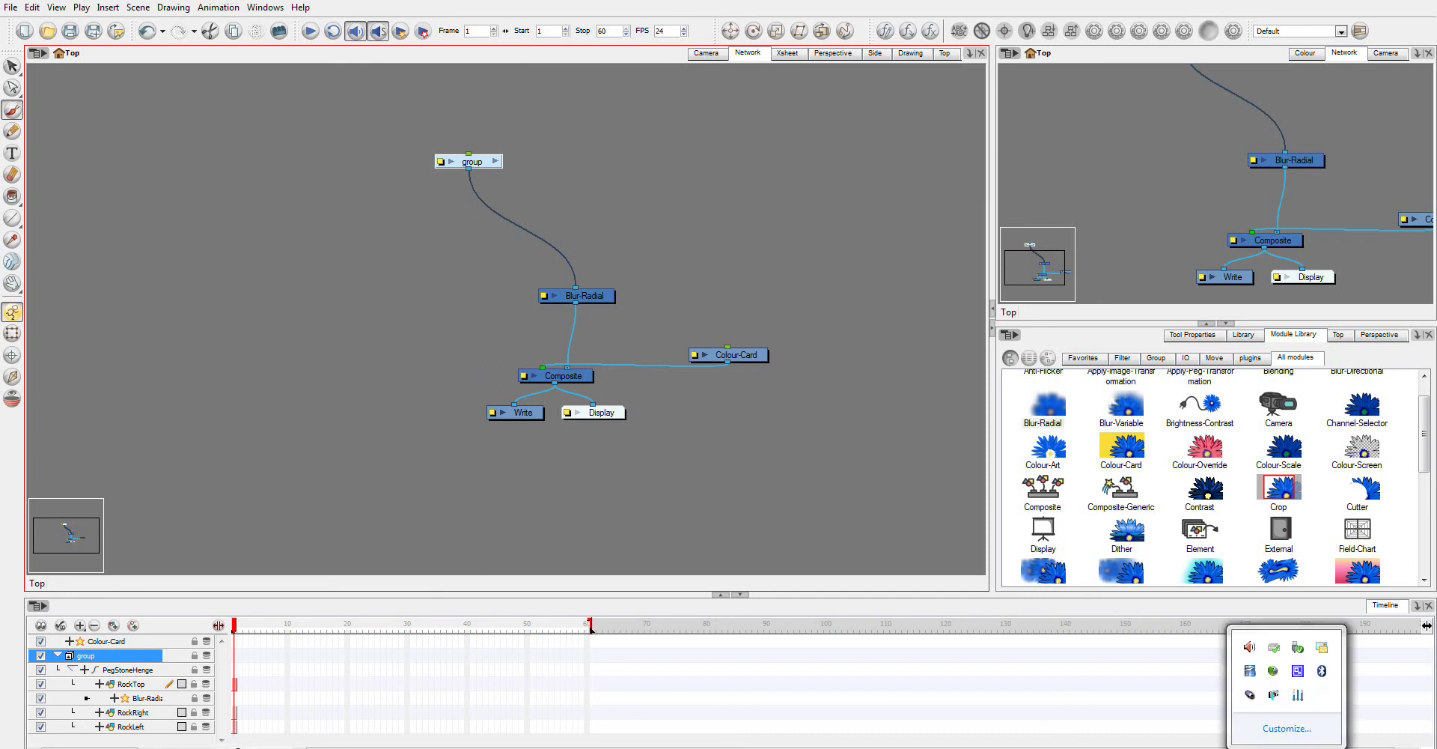
right_click(1299, 674)
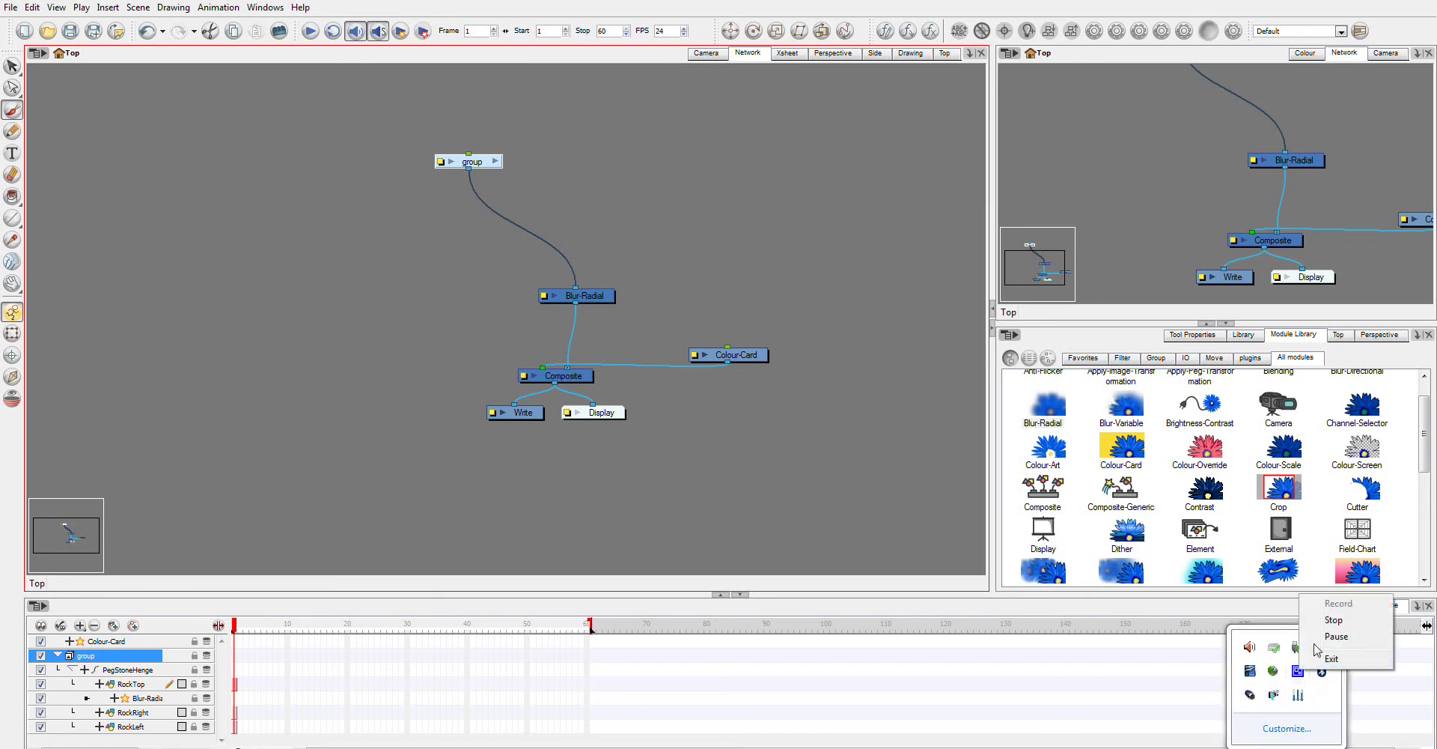